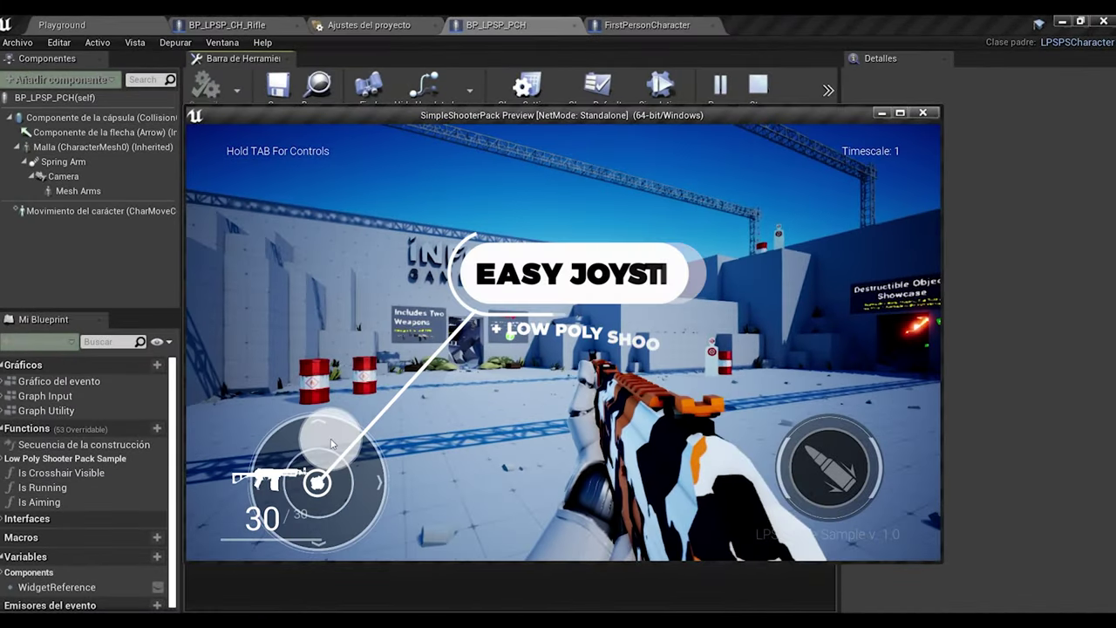
- Walk the character forward with the left joystick and fire the rifle until it reloads
drag(308, 427, 450, 472)
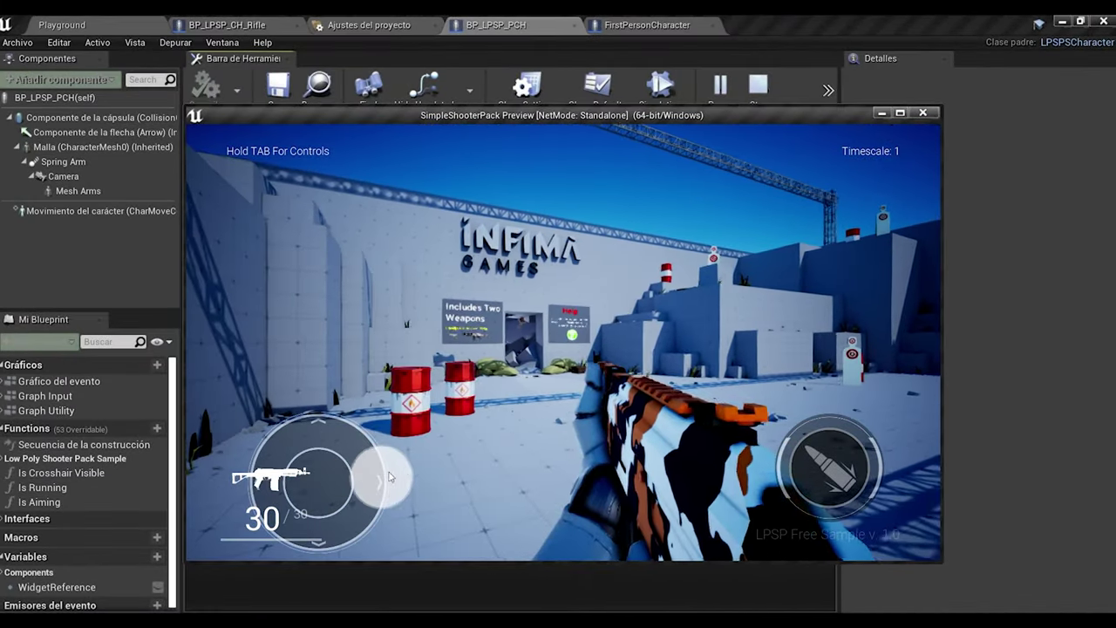
mouse_move(828, 466)
mouse_down()
mouse_move(844, 481)
mouse_move(763, 490)
mouse_up()
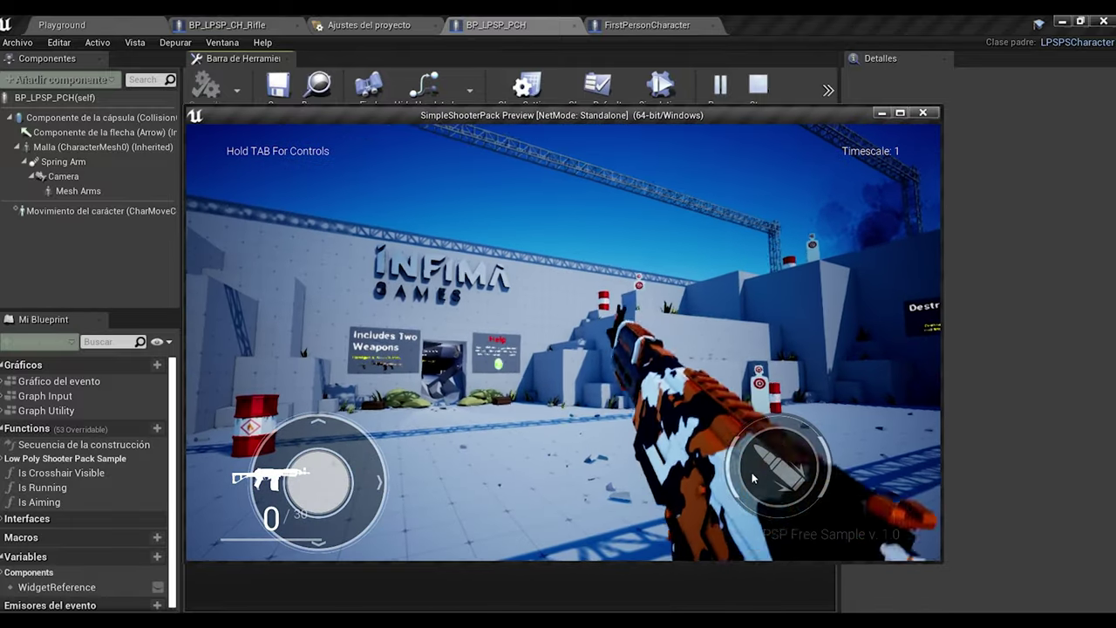
click(756, 464)
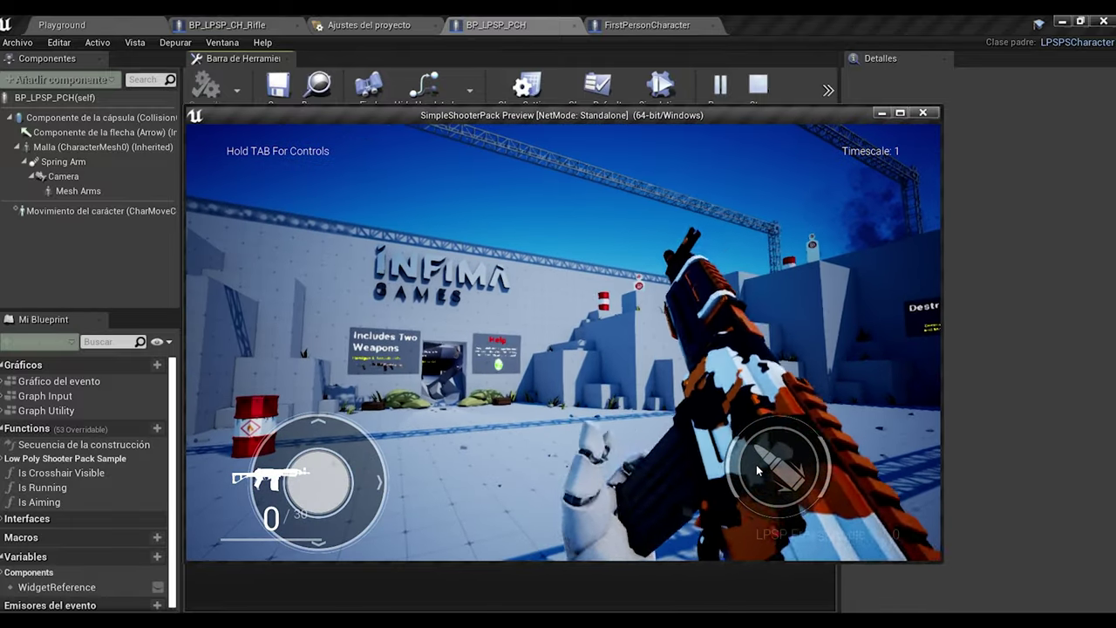
mouse_move(756, 469)
mouse_down()
mouse_move(781, 484)
mouse_move(767, 480)
mouse_up()
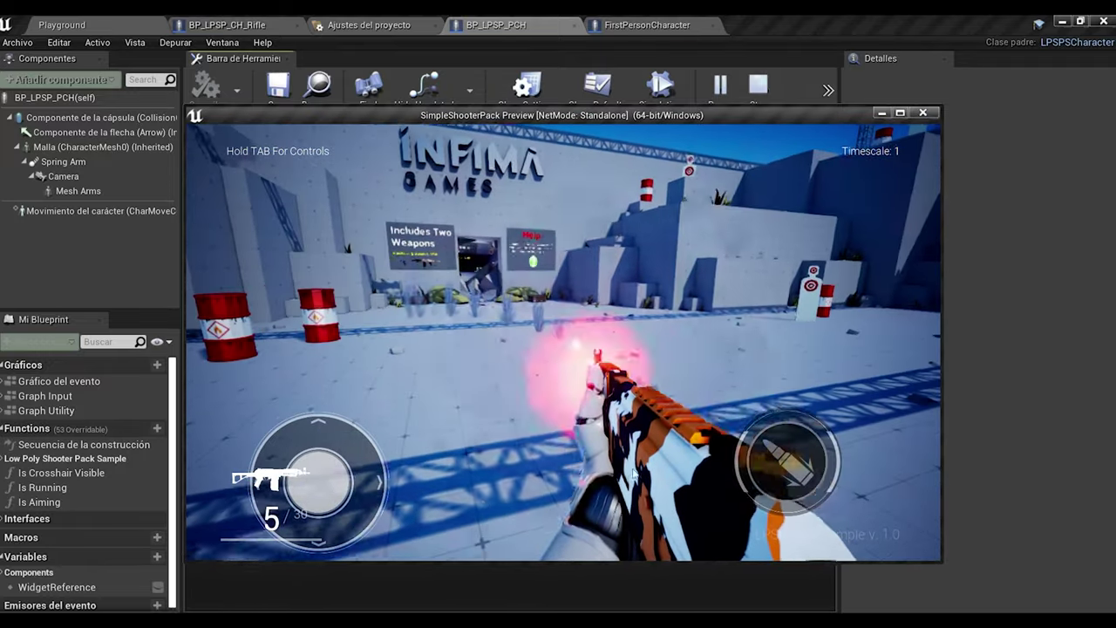
- Walk toward the red barrels, turn left to face them, and shoot until they explode
click(331, 453)
drag(331, 452, 321, 431)
drag(523, 401, 418, 398)
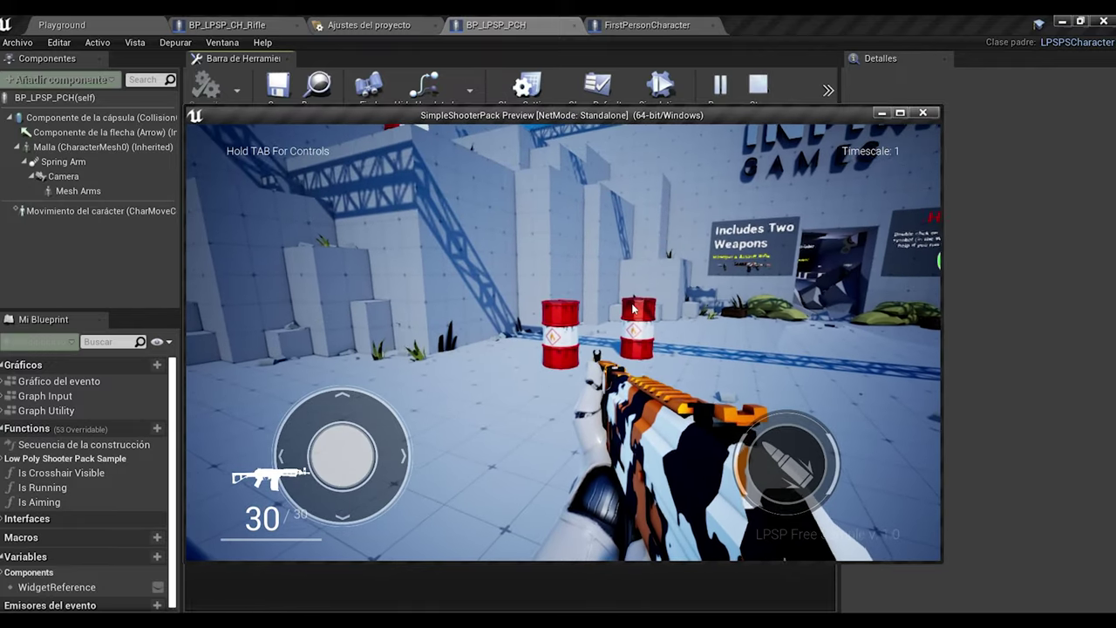
click(778, 458)
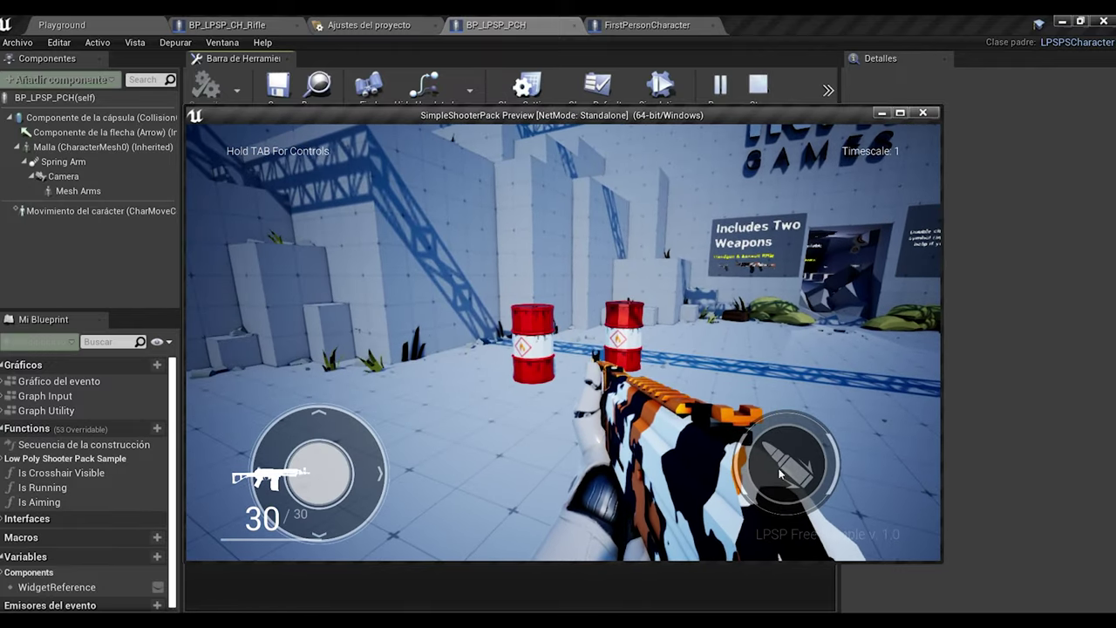
drag(778, 458, 816, 416)
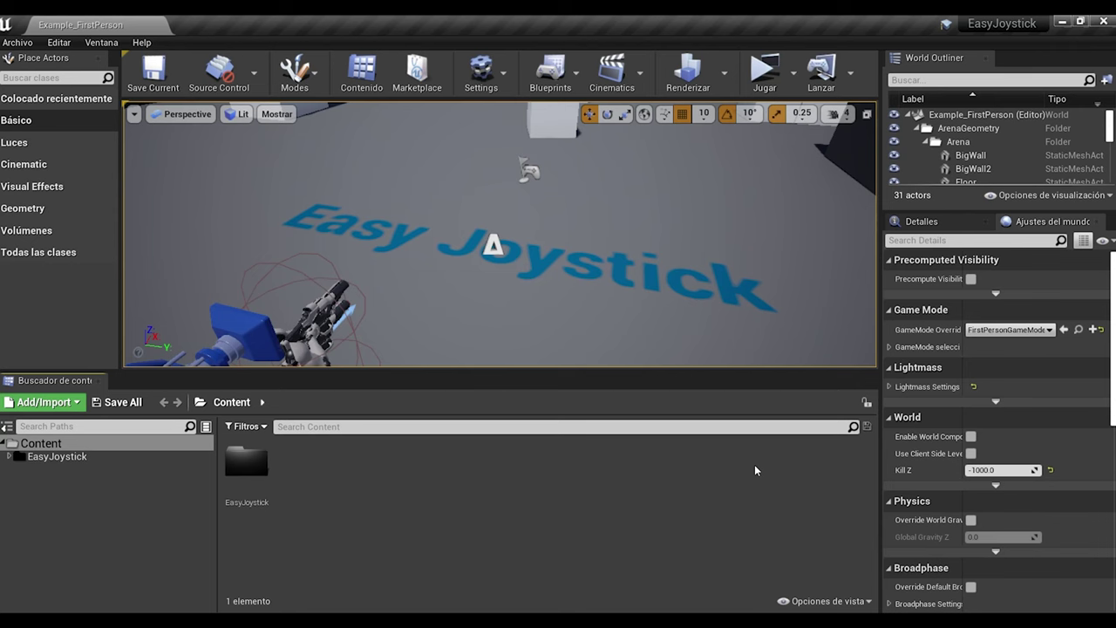
- Migrate the EasyJoystick folder into the template project's Content folder and open Template.uproject
click(249, 464)
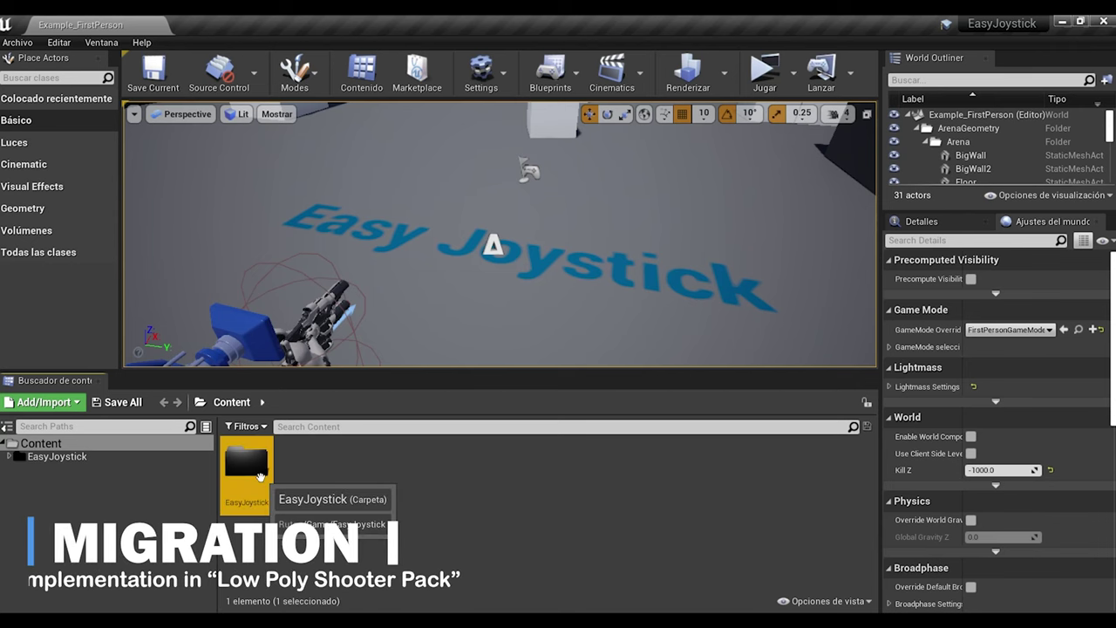
right_click(260, 471)
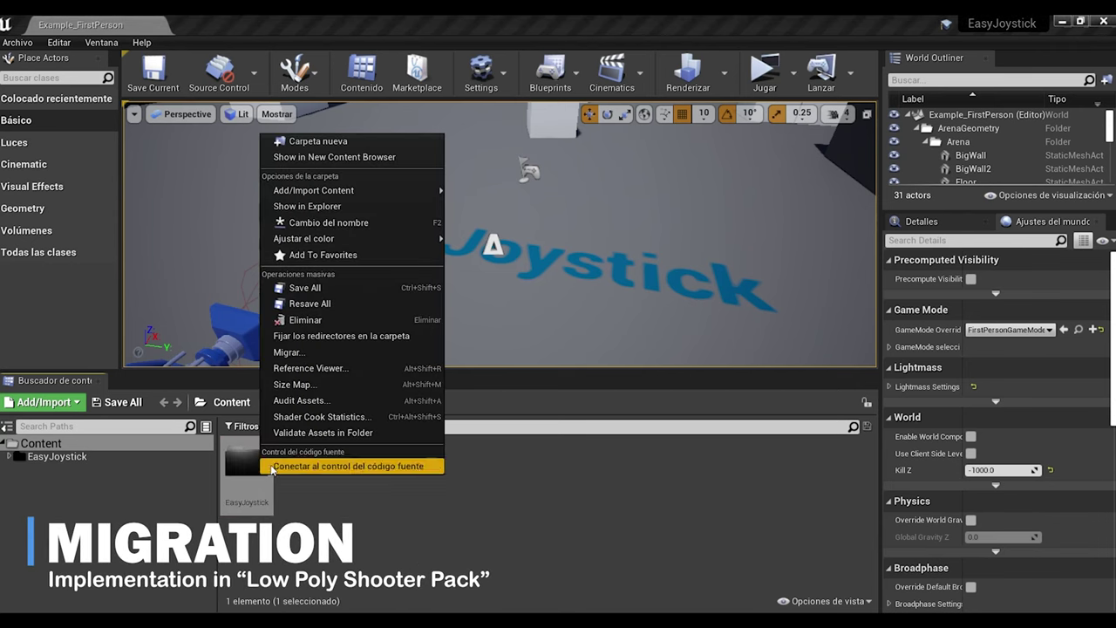
click(288, 351)
click(673, 494)
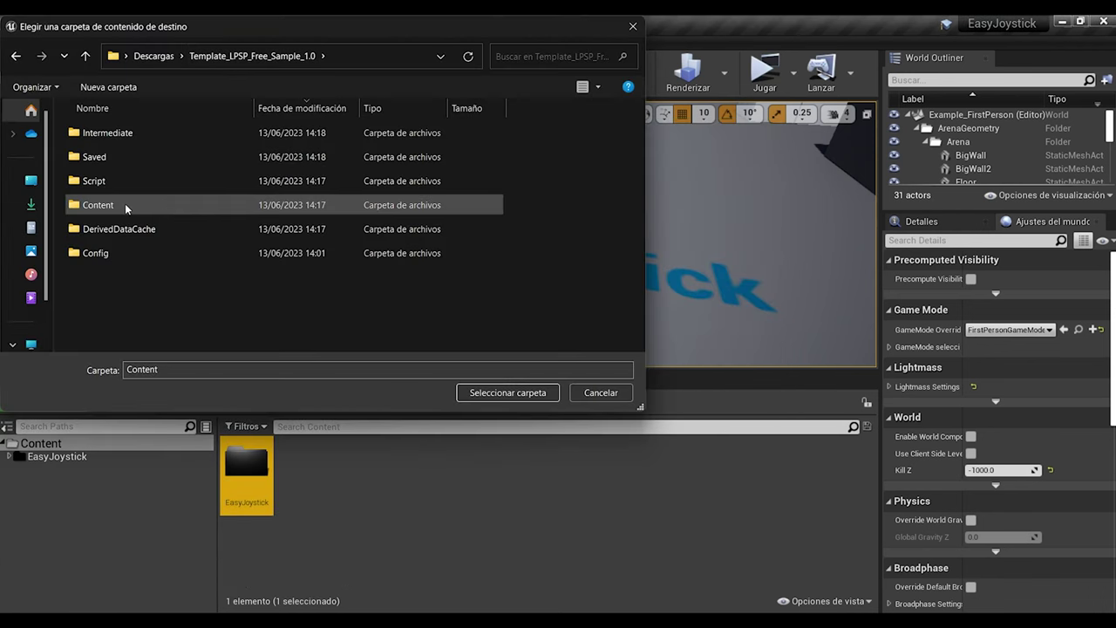
double_click(127, 207)
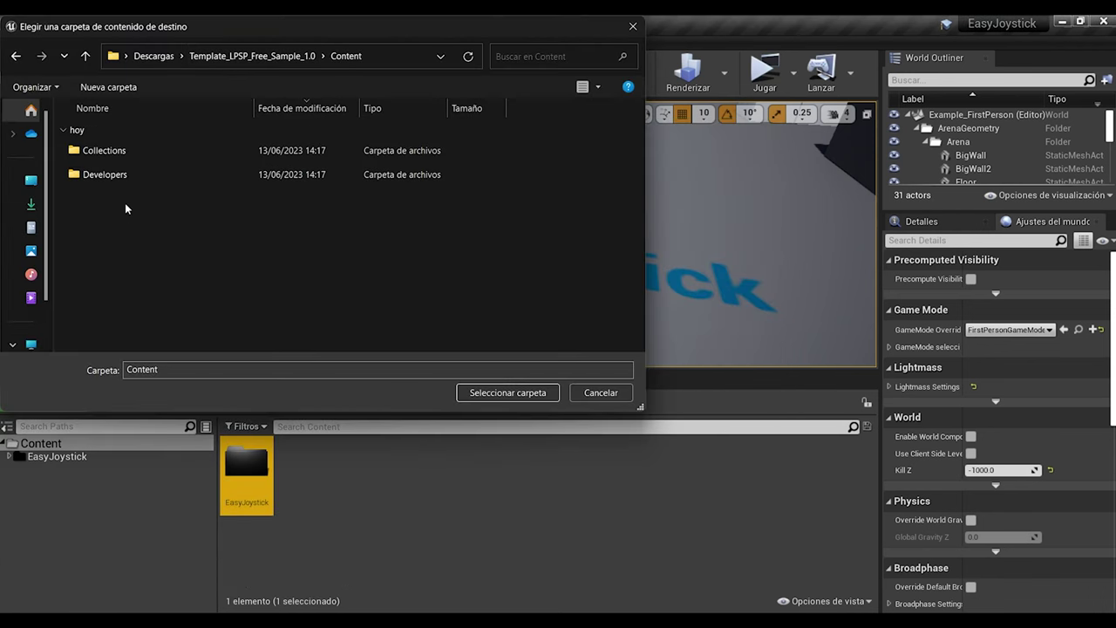
click(489, 394)
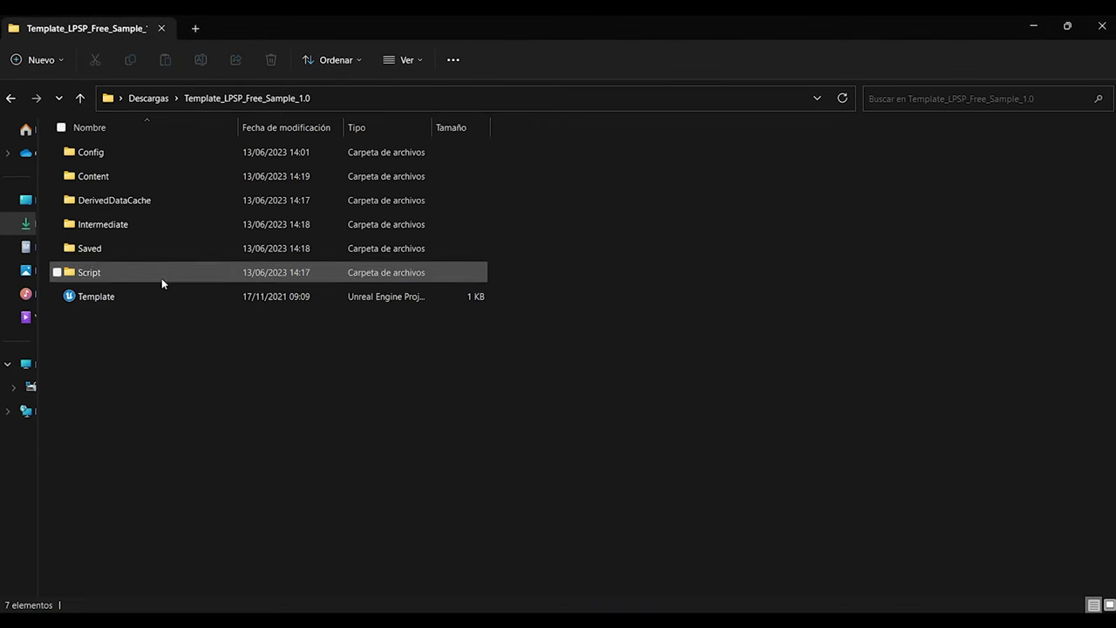
click(128, 298)
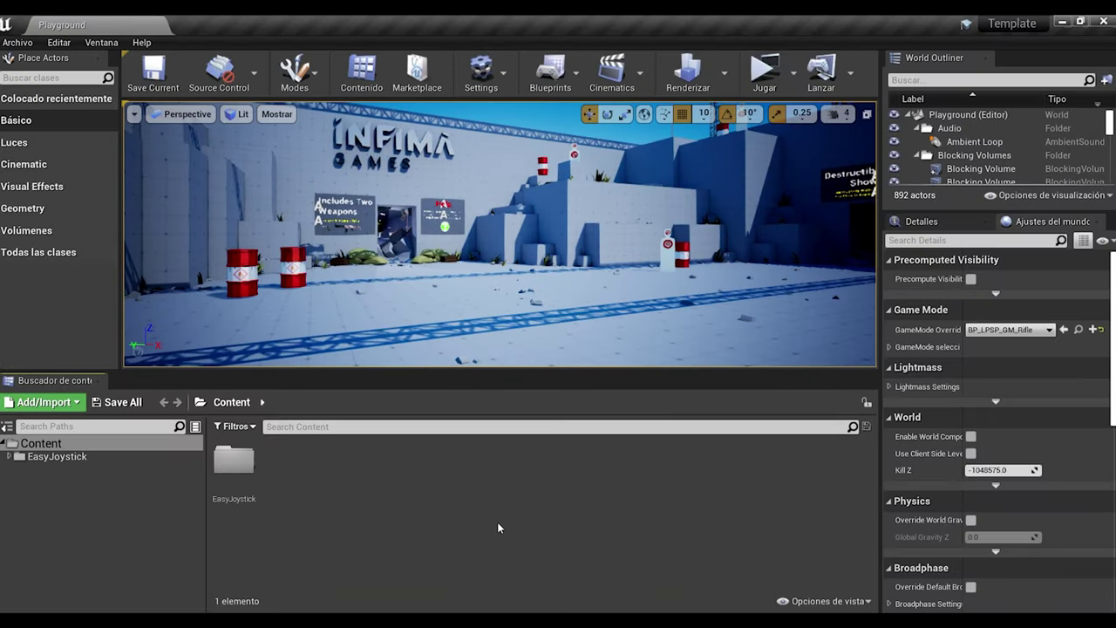
- Locate BP_LPSP_CH_Rifle via World Settings' Default Pawn Class and open it
click(247, 471)
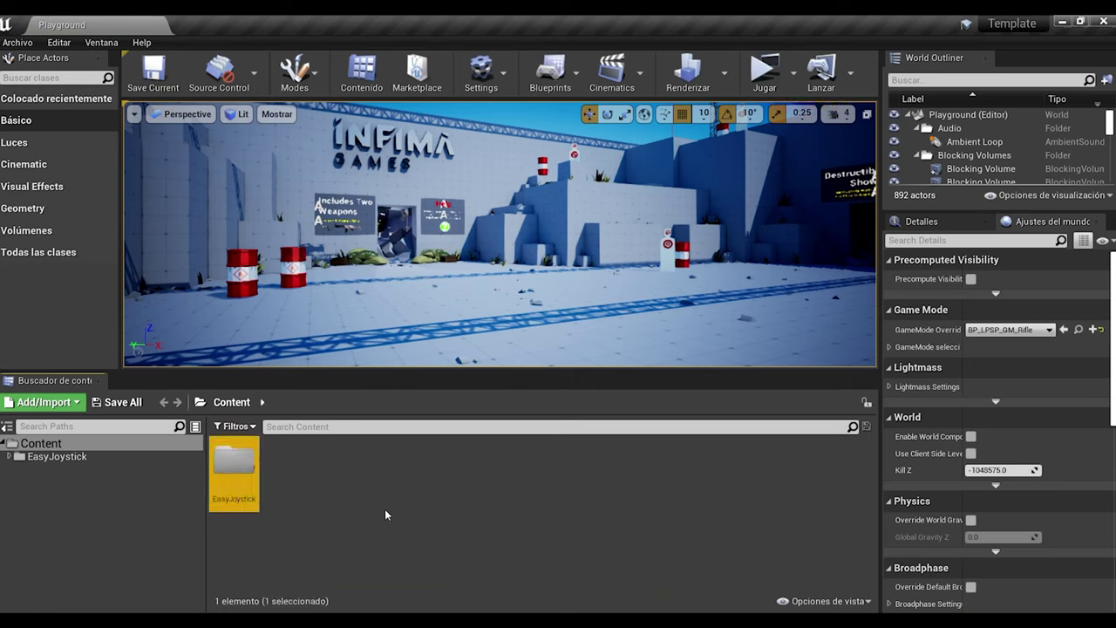
click(890, 348)
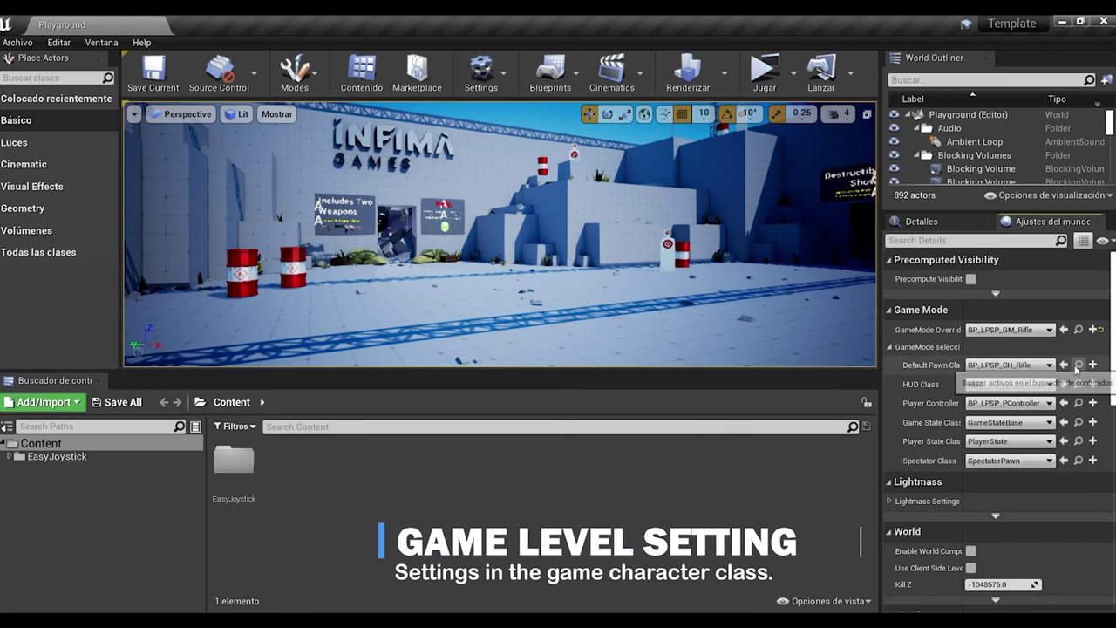
click(1077, 365)
double_click(294, 468)
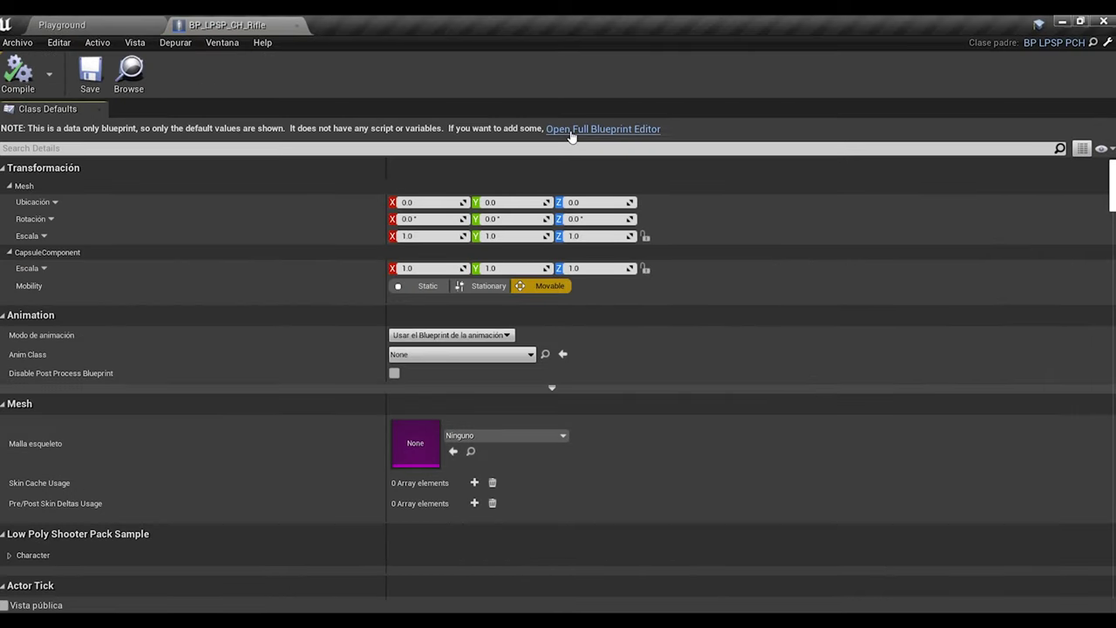
- Open the full blueprint editor and switch to the parent blueprint BP_LPSP_PCH
click(571, 131)
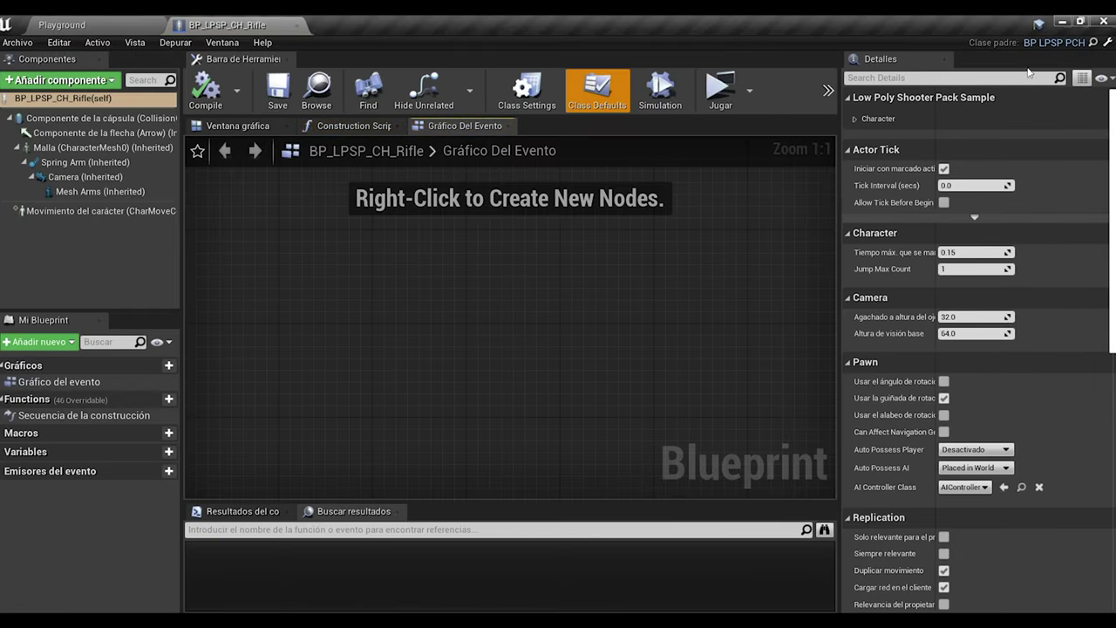
click(1104, 45)
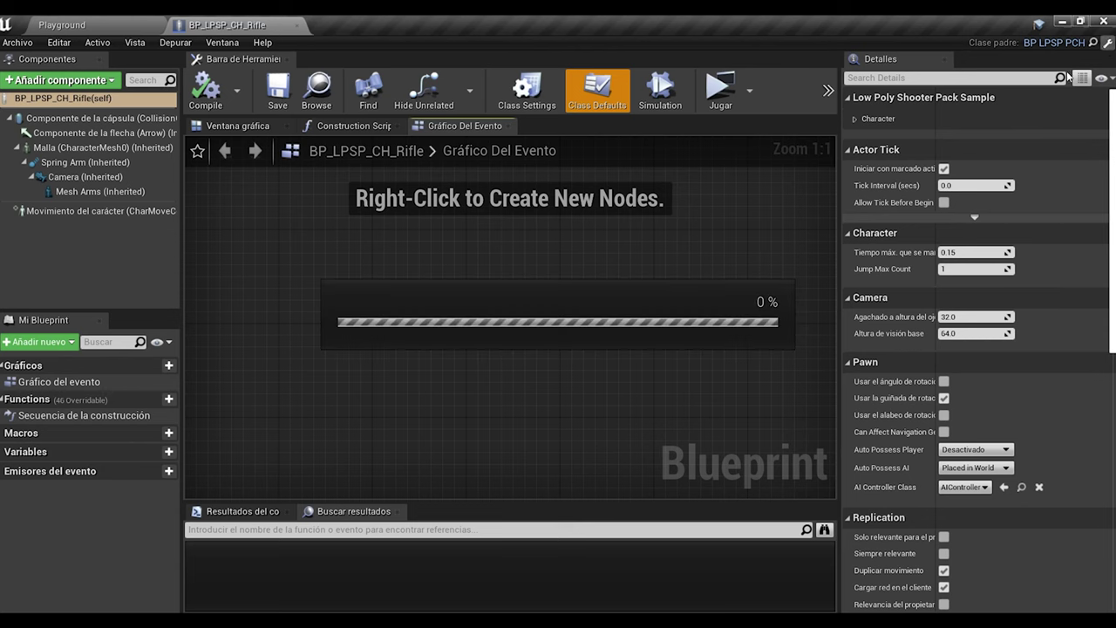
right_drag(558, 397, 515, 218)
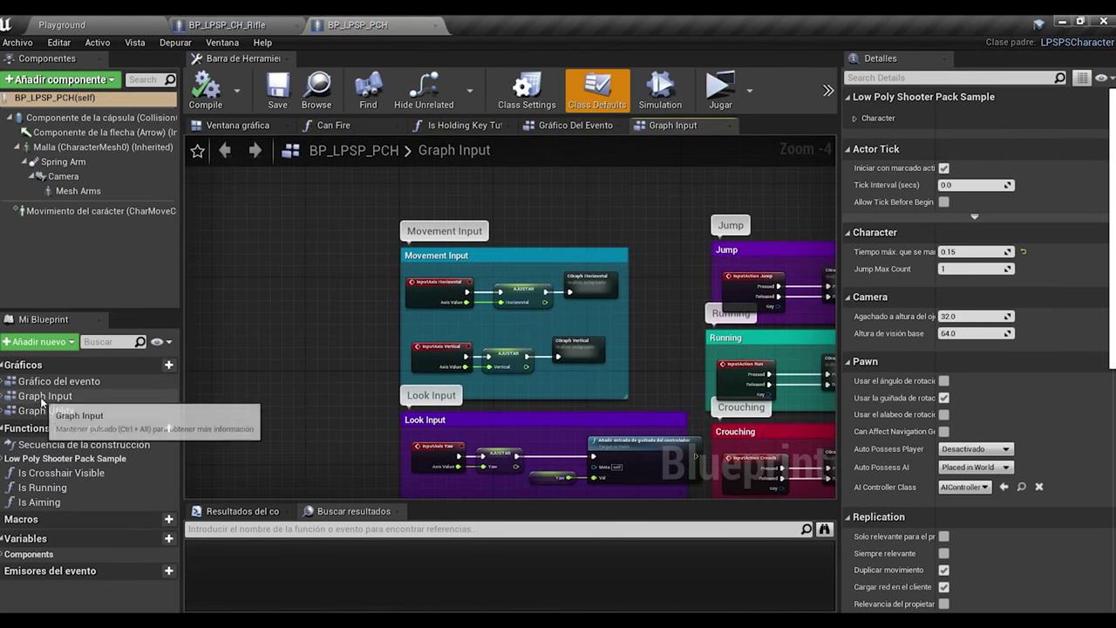
- Open Graph Input and frame the Movement, Look, Jump and Aim input nodes
click(12, 397)
right_drag(696, 243, 668, 227)
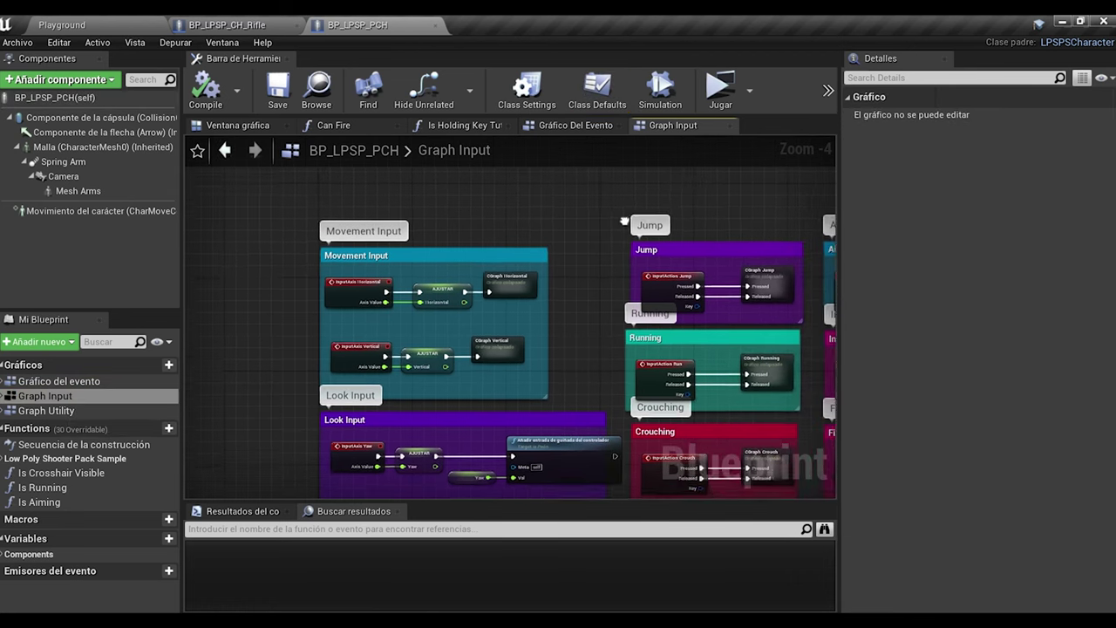
scroll(593, 241, down, 4)
scroll(593, 240, up, 2)
right_drag(548, 203, 570, 291)
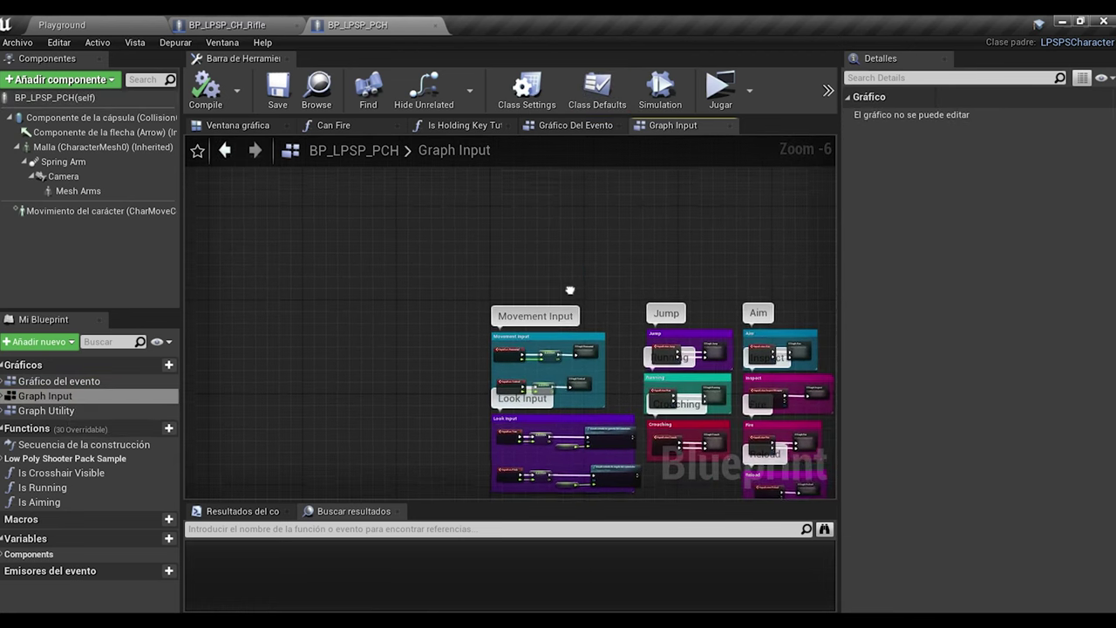
scroll(562, 294, up, 1)
- Add the BP BPI Easy Joystick interface in Class Settings, then compile and save
click(538, 87)
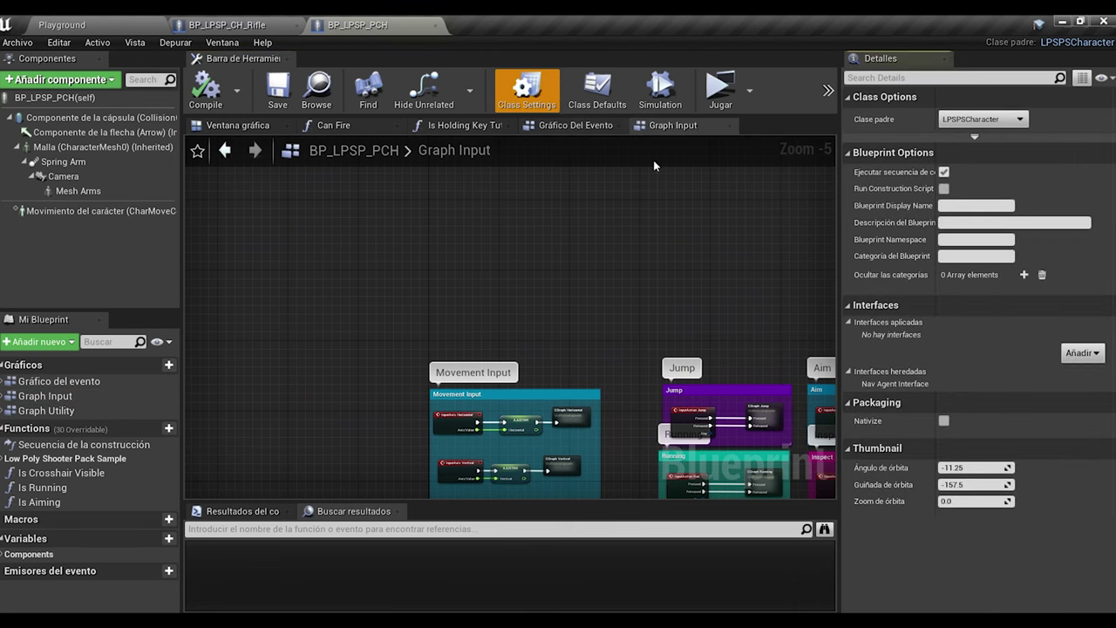
click(1072, 357)
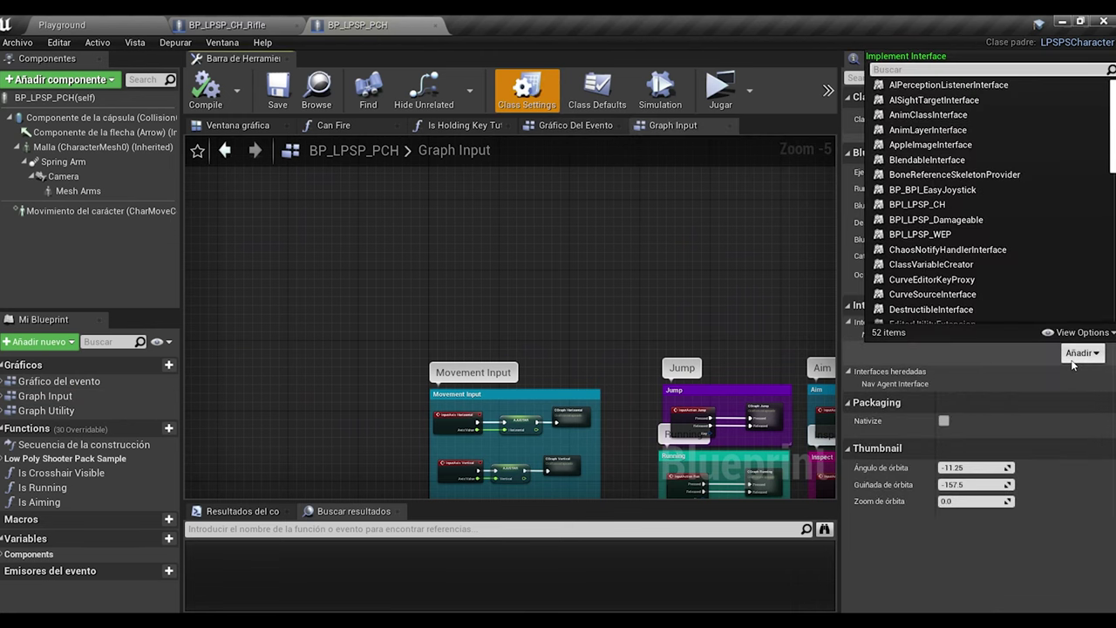
click(926, 190)
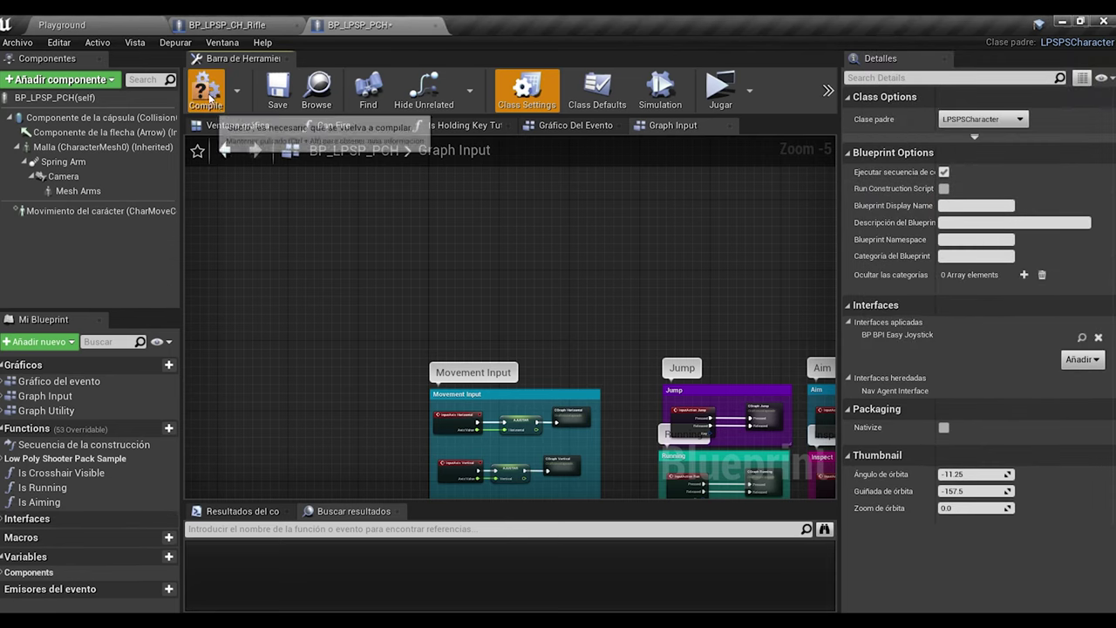
click(277, 87)
right_drag(546, 356, 477, 293)
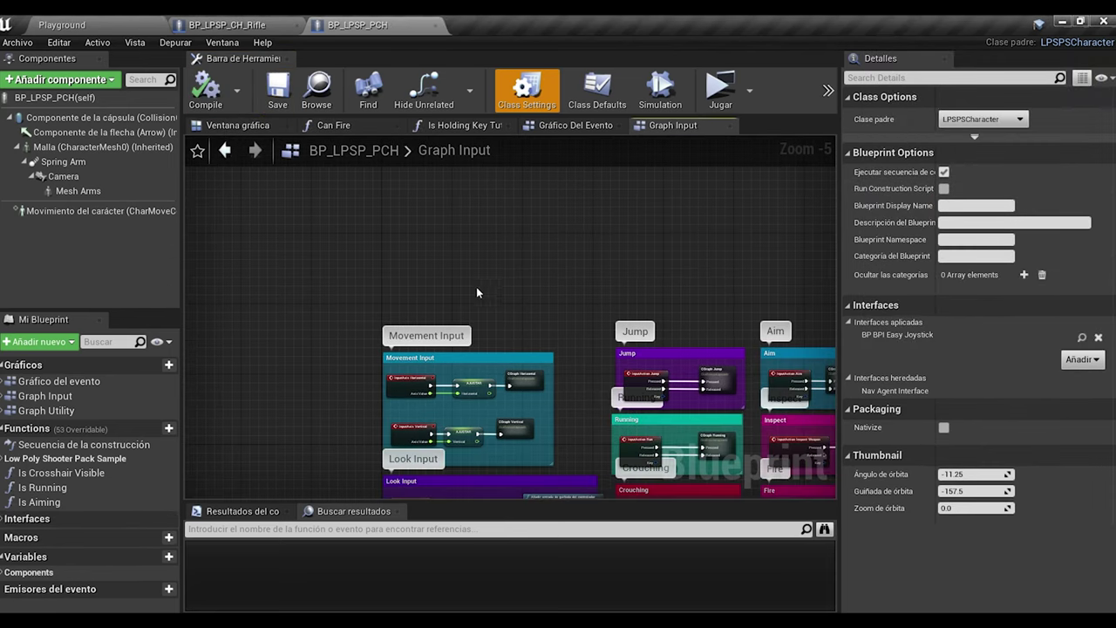
click(61, 24)
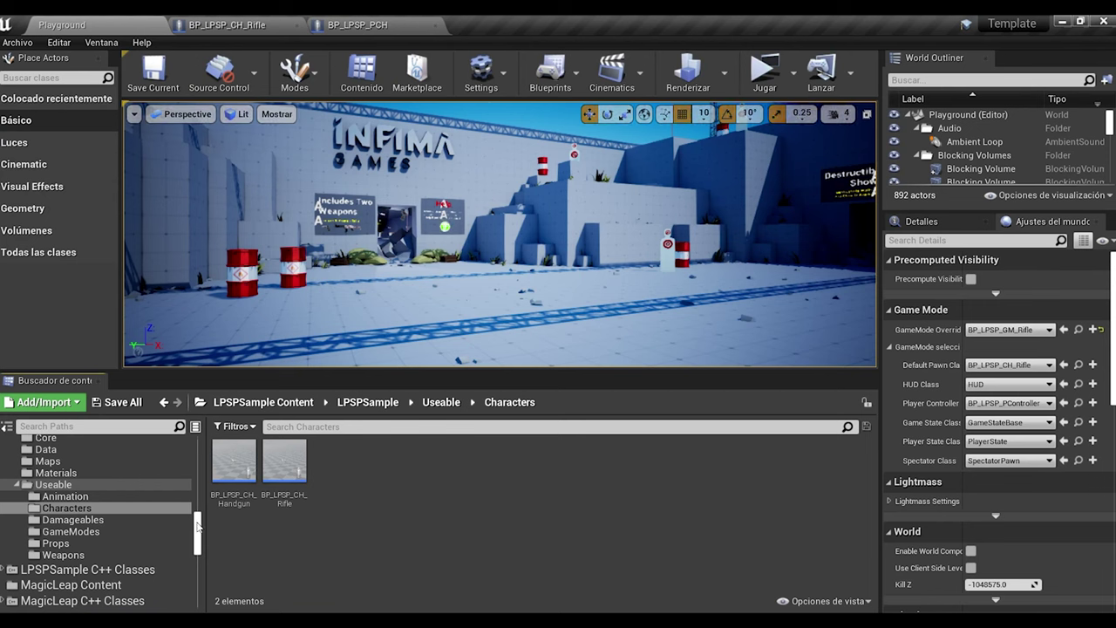
- Browse to Content > EasyJoystick > DEMO > FirstPersonBP > Blueprints and open FirstPersonCharacter
scroll(185, 446, up, 1)
click(95, 446)
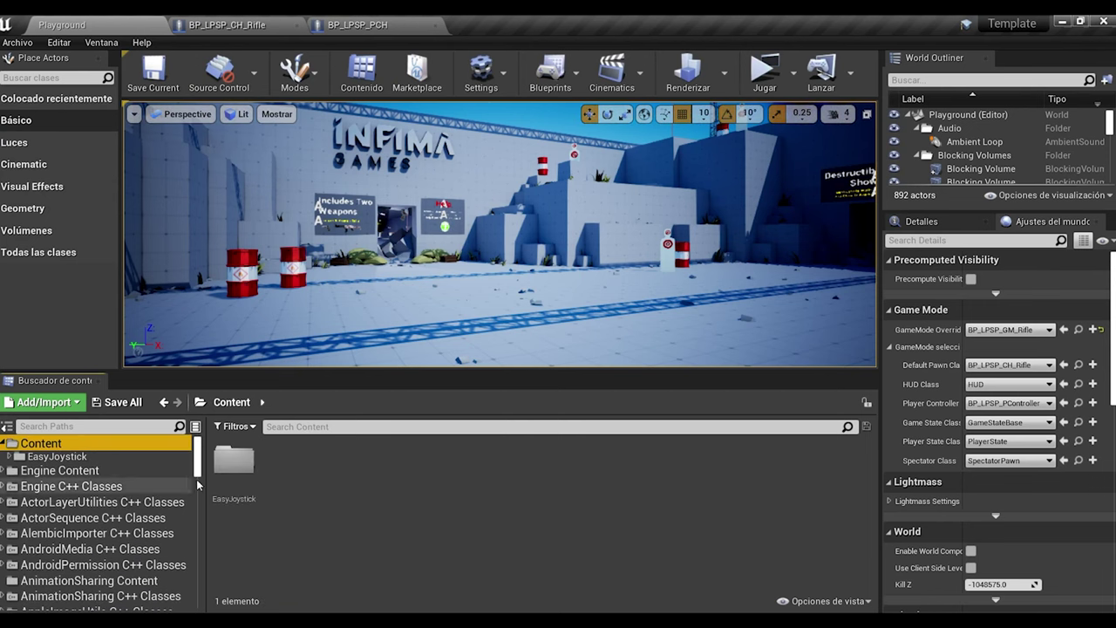
double_click(232, 462)
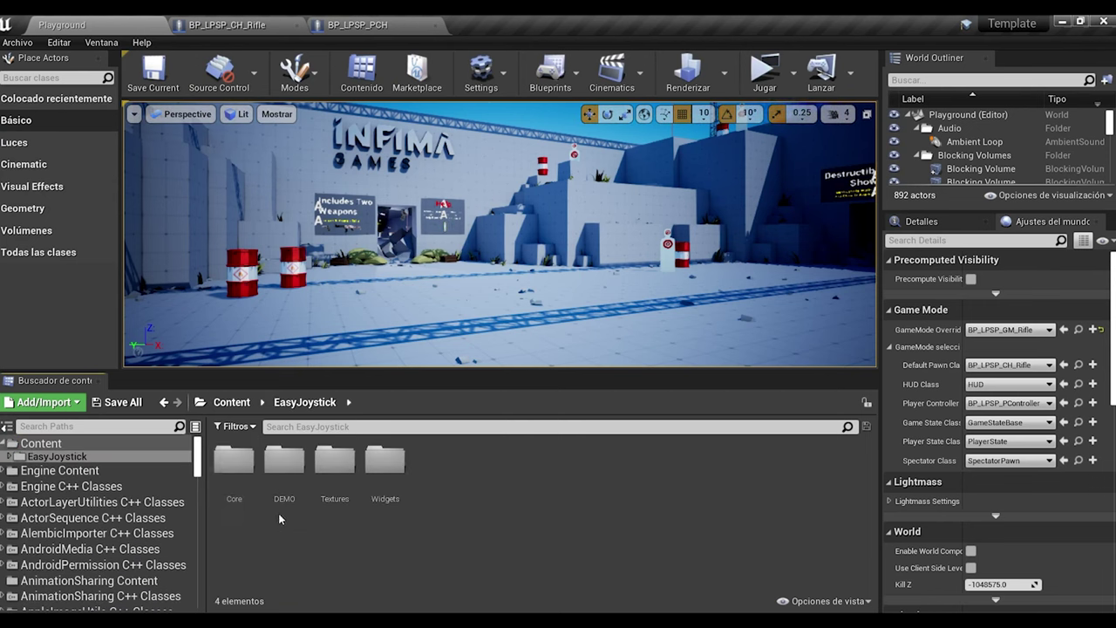
double_click(284, 466)
double_click(291, 488)
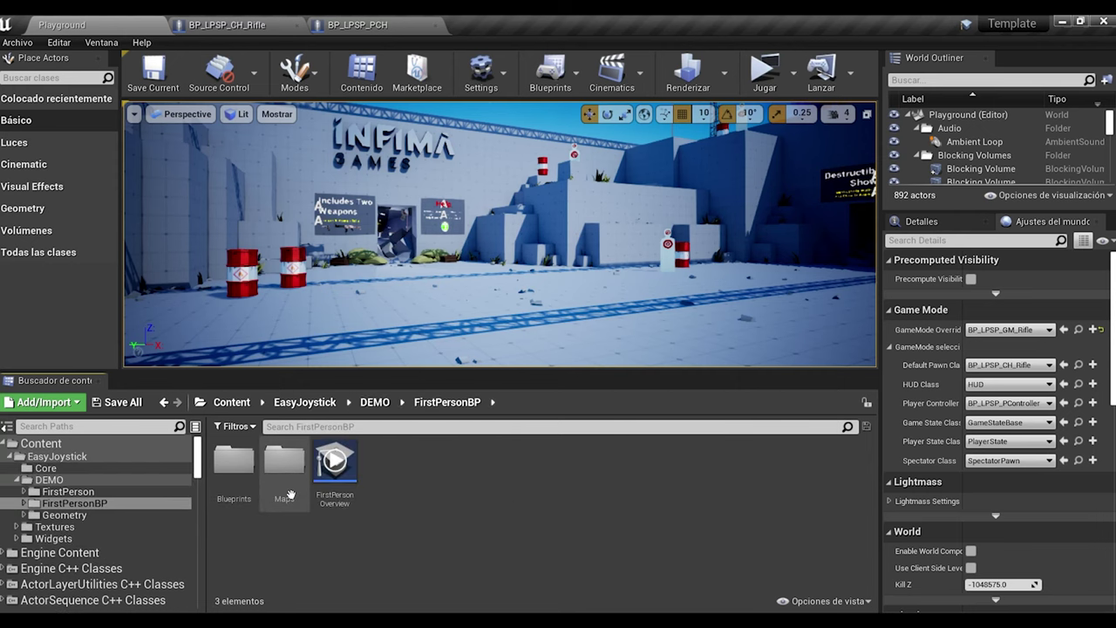
double_click(244, 470)
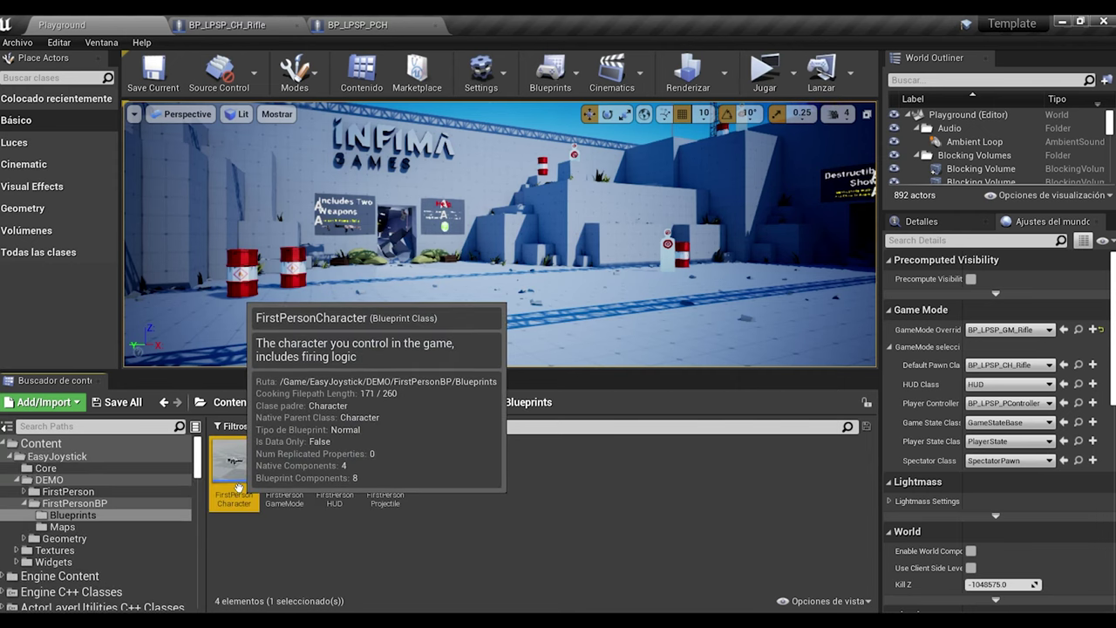
double_click(236, 471)
- Marquee-select the Easy Joystick Touch comment with its nodes and copy them
scroll(442, 289, down, 3)
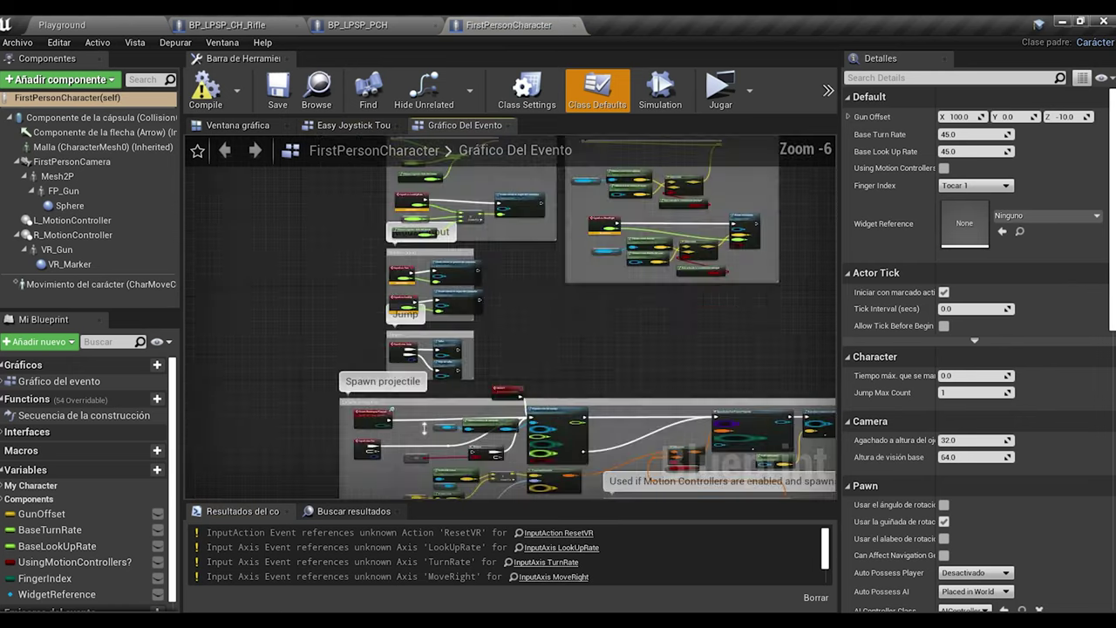
scroll(379, 429, down, 1)
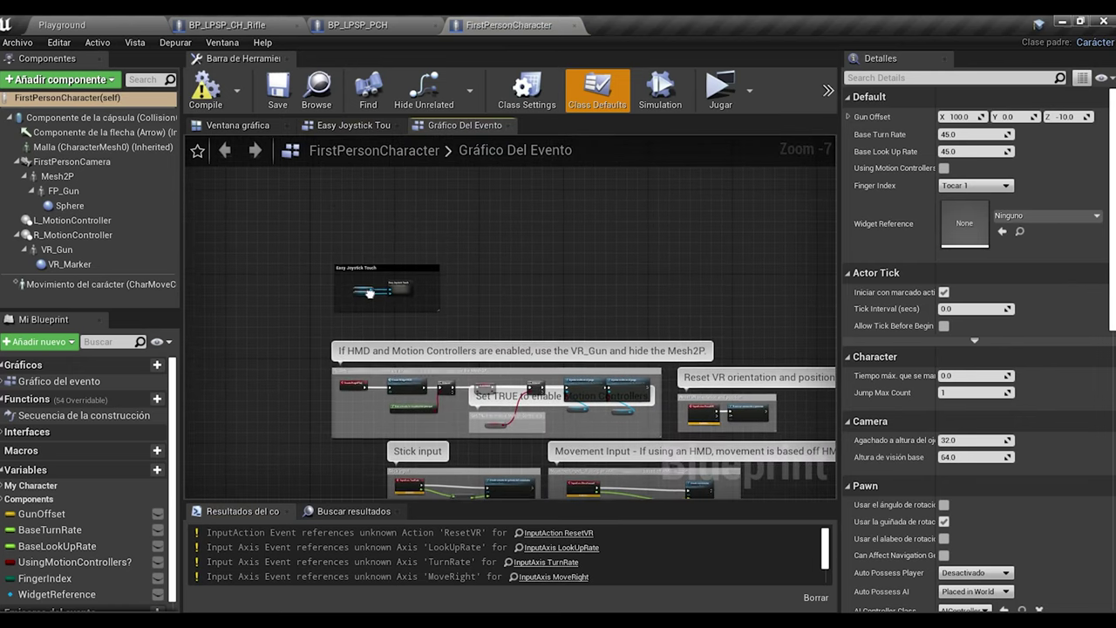
scroll(358, 271, up, 5)
drag(255, 222, 570, 398)
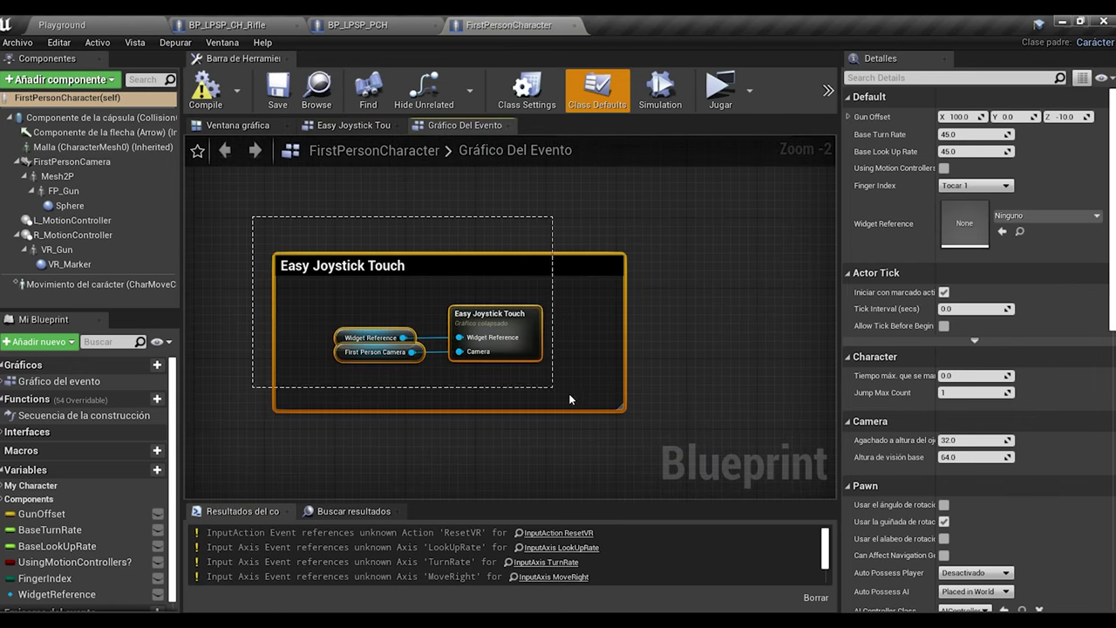
drag(671, 453, 669, 452)
right_click(524, 324)
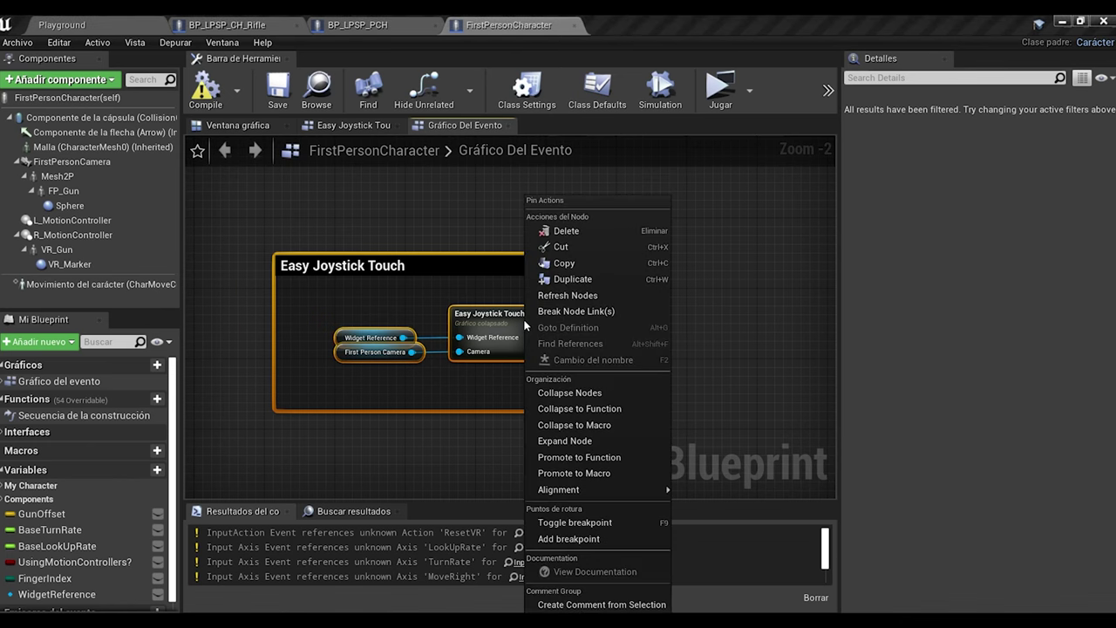
click(564, 258)
- Paste the Easy Joystick Touch group into BP_LPSP_PCH's Graph Input
click(516, 227)
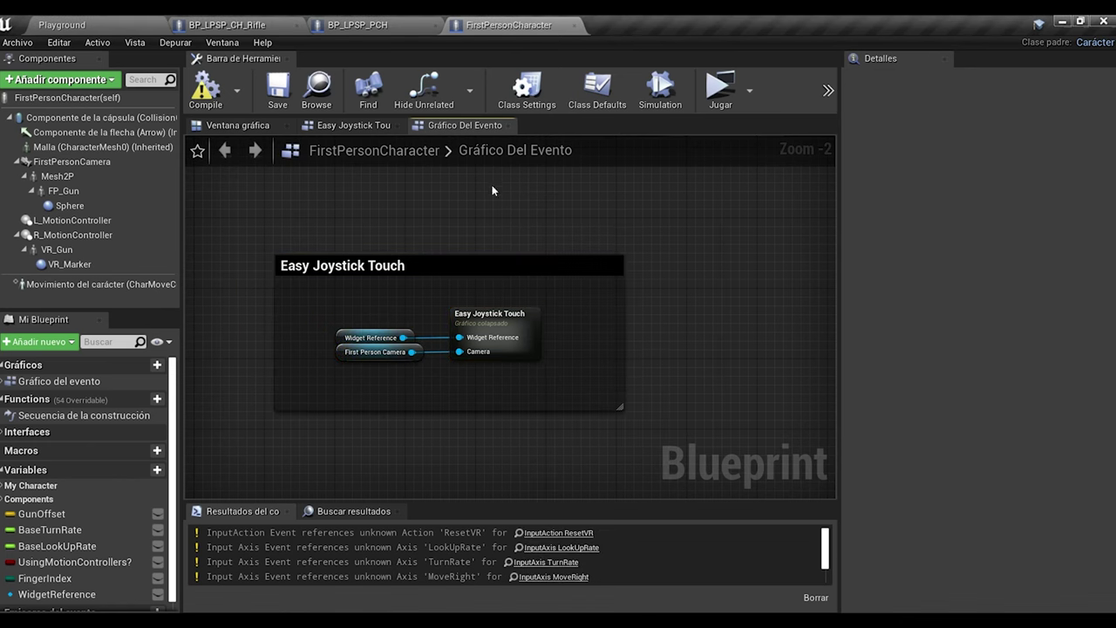
click(384, 28)
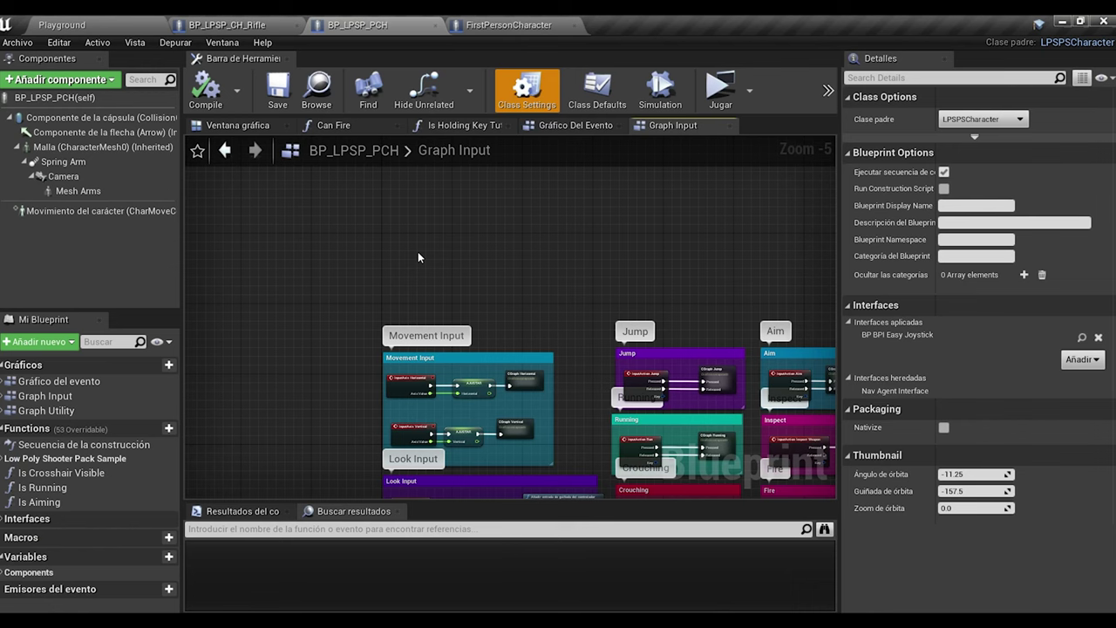
key(ctrl+v)
scroll(419, 256, up, 4)
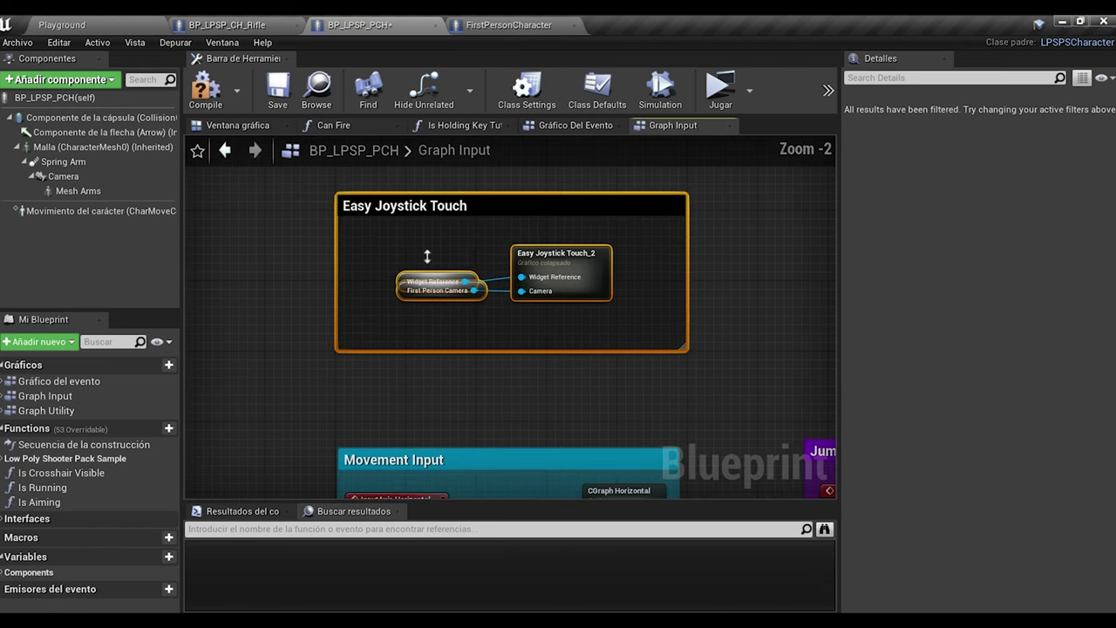
- Turn Widget Reference into a WidgetReference variable, wire in the Camera component, and save
drag(399, 291, 396, 281)
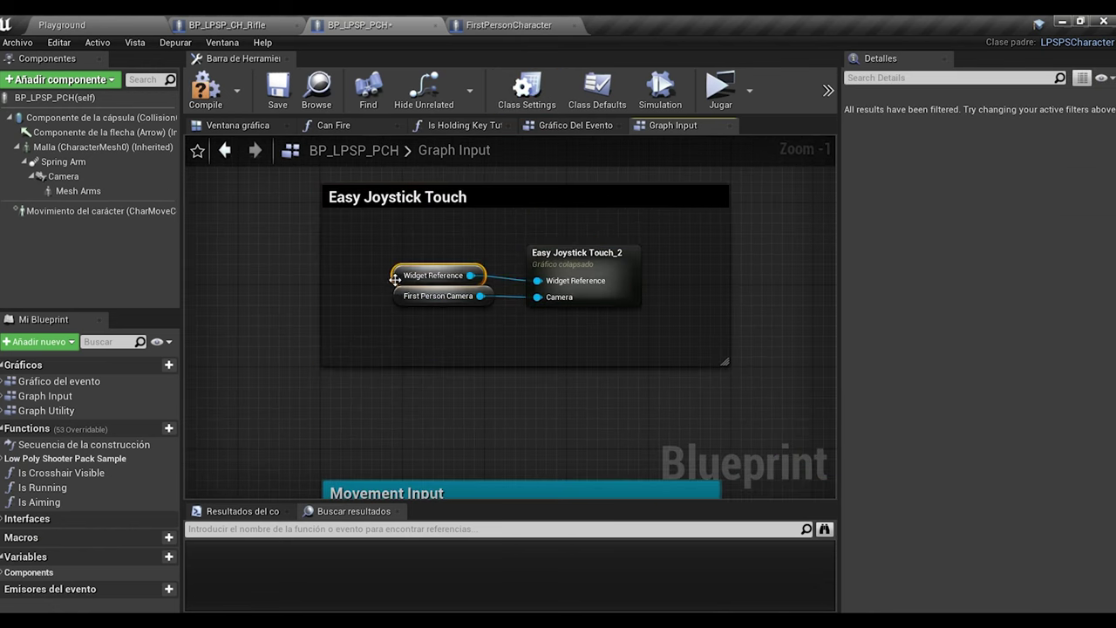
right_click(396, 284)
click(438, 318)
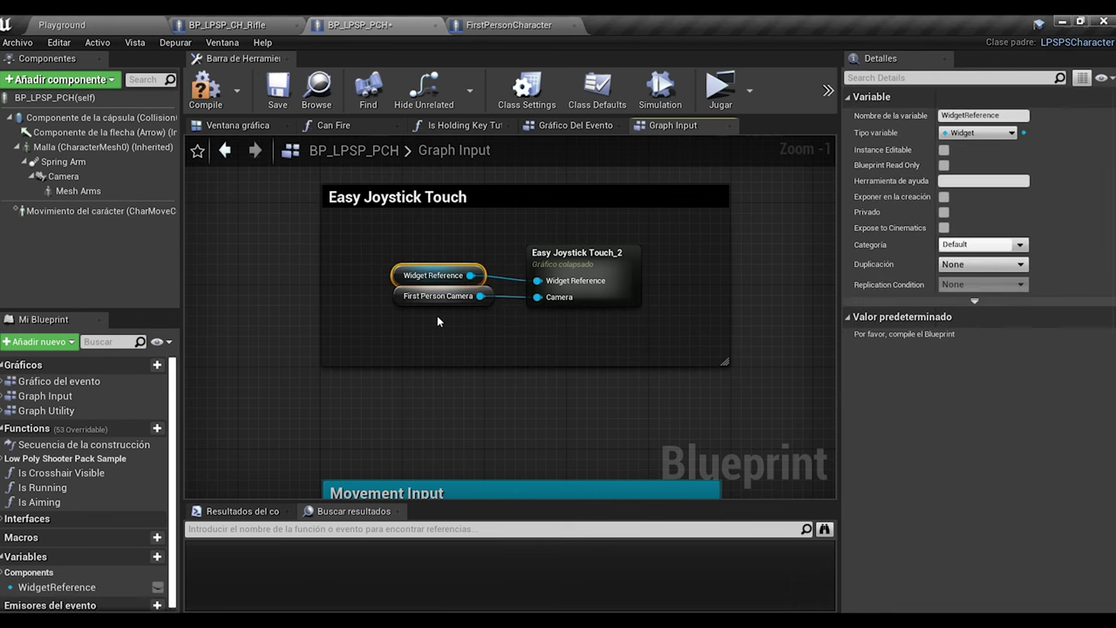
click(428, 323)
drag(63, 176, 340, 289)
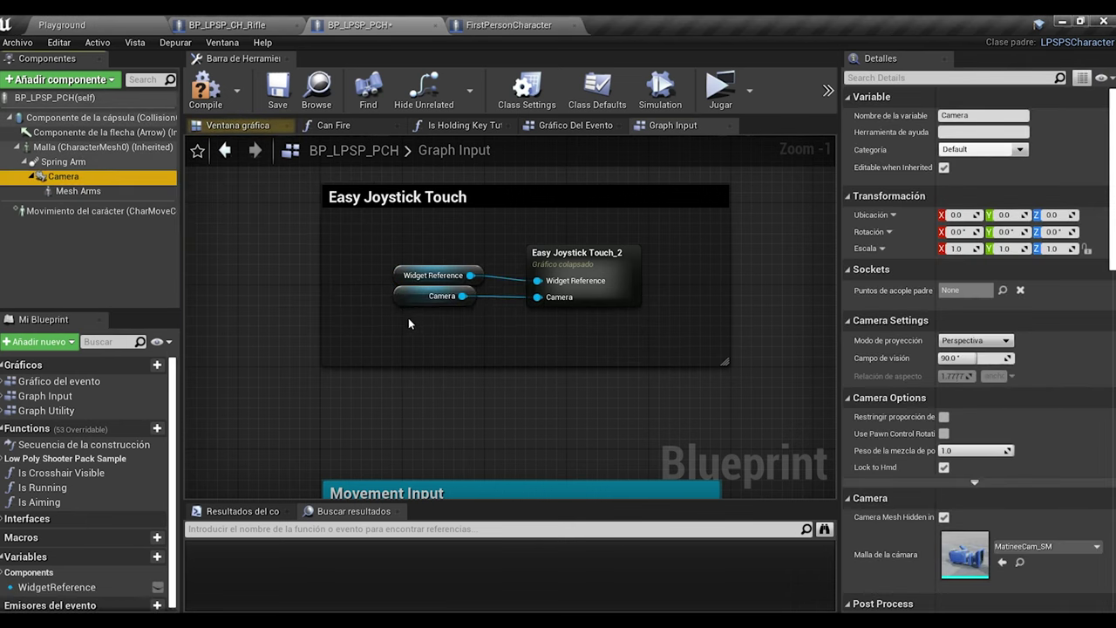
drag(571, 343, 571, 346)
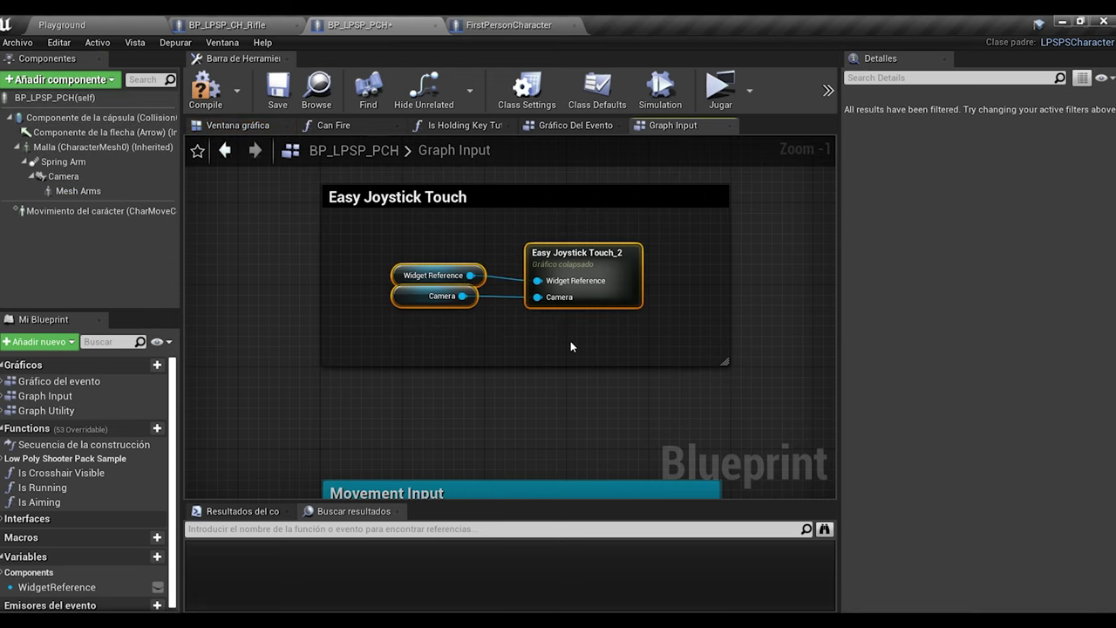
click(571, 347)
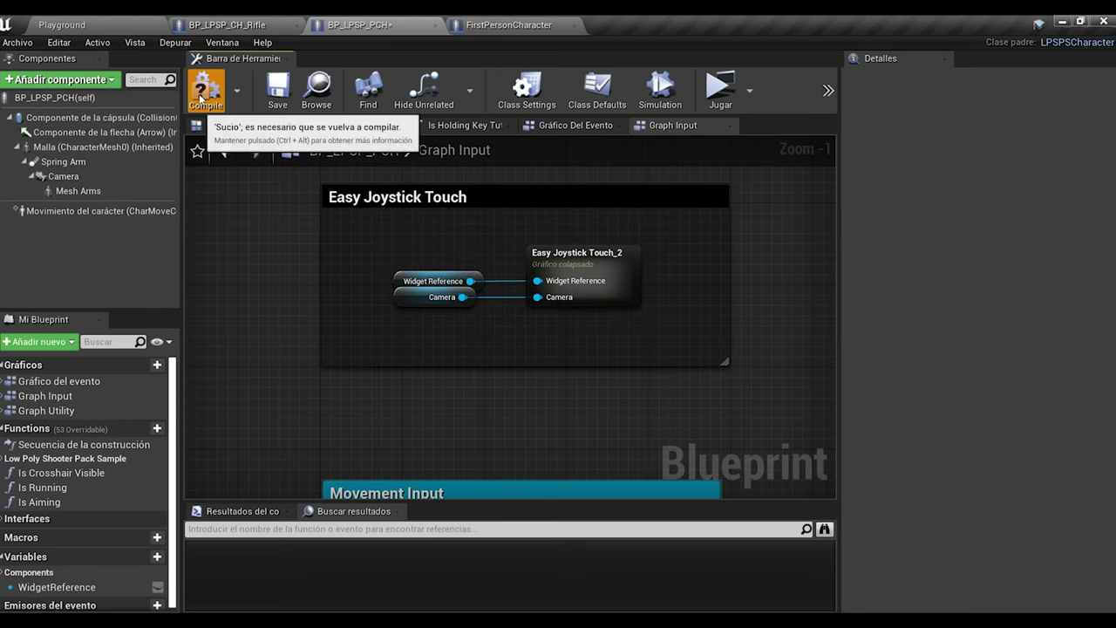
click(277, 90)
- In BP_LPSP_PCH's event graph, shift CGraph Begin Play right to make room
right_drag(547, 409, 512, 316)
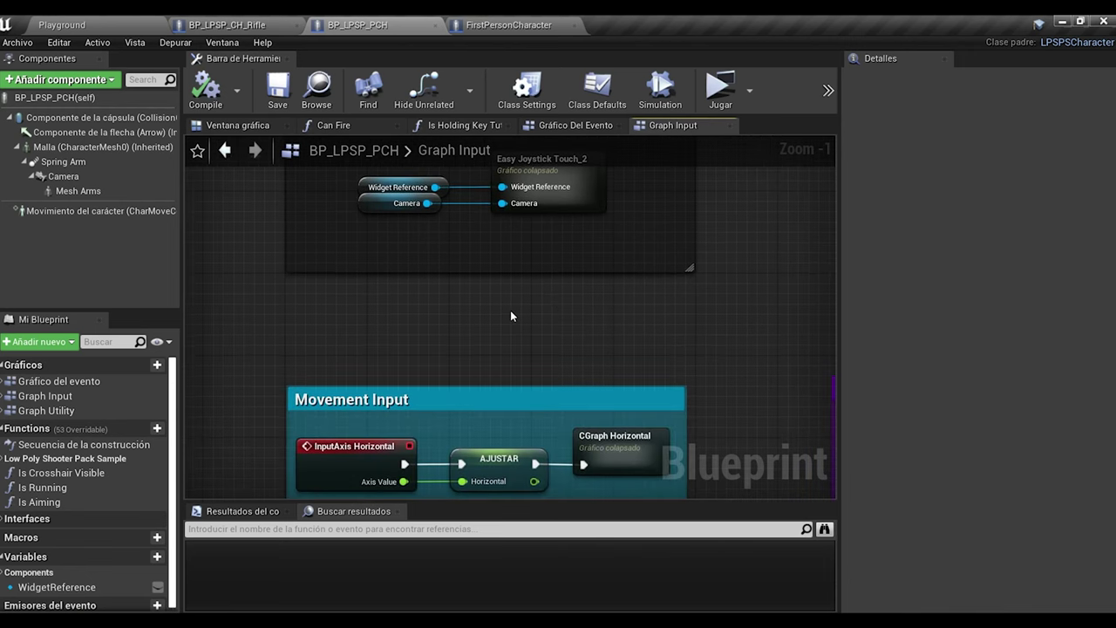
double_click(38, 386)
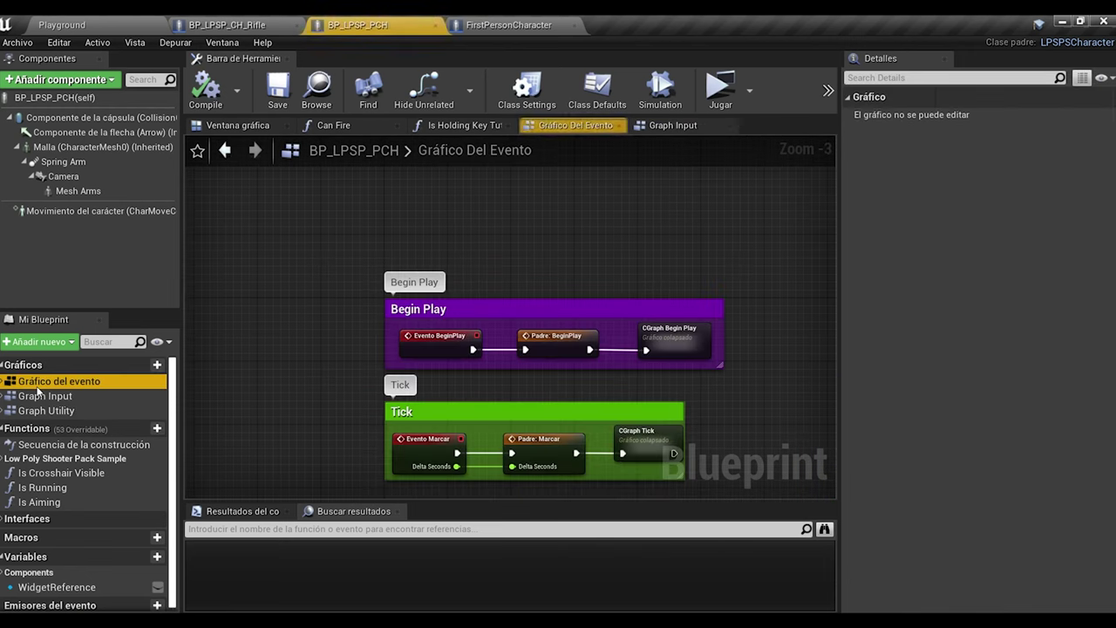
right_drag(575, 391, 401, 382)
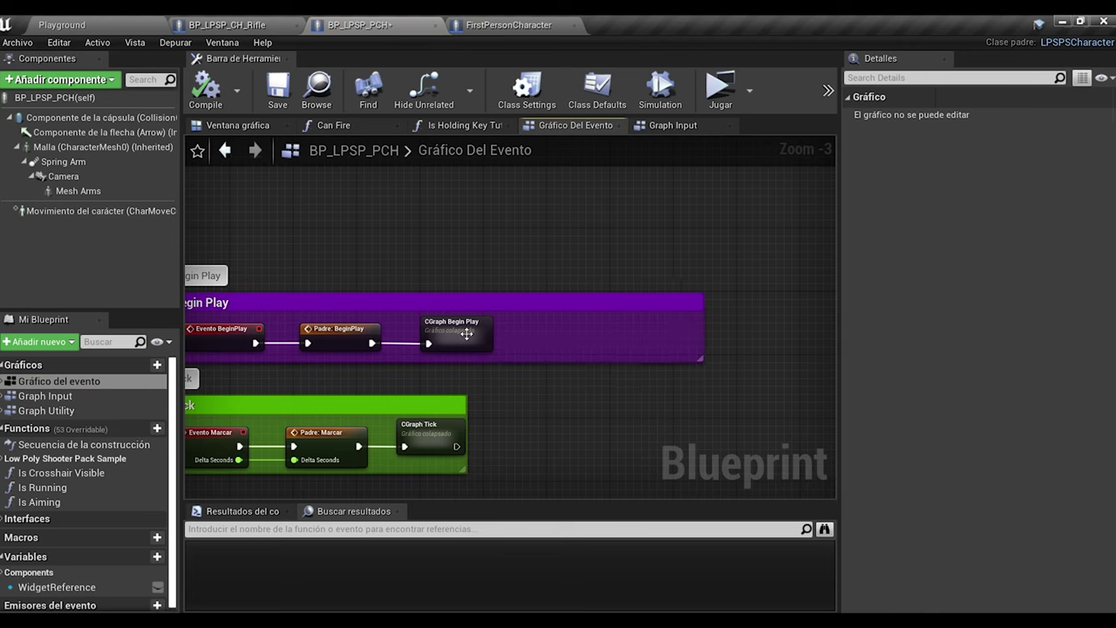
drag(466, 334, 646, 334)
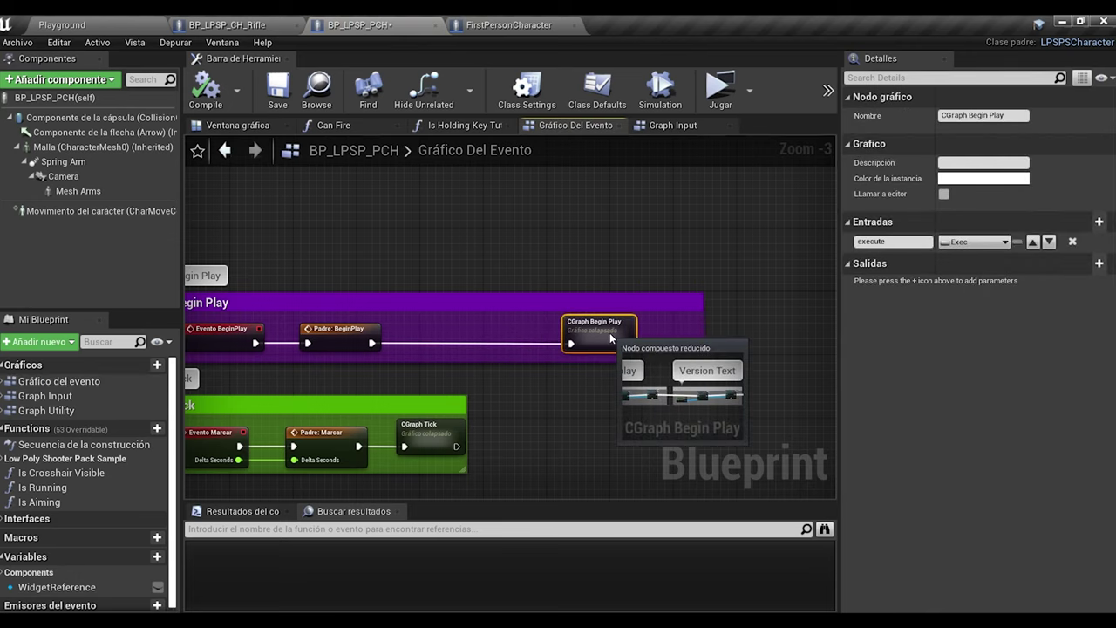
click(403, 351)
- Connect Create Widget HUD after Parent: BeginPlay, then save the blueprint
drag(424, 346, 425, 345)
text(create)
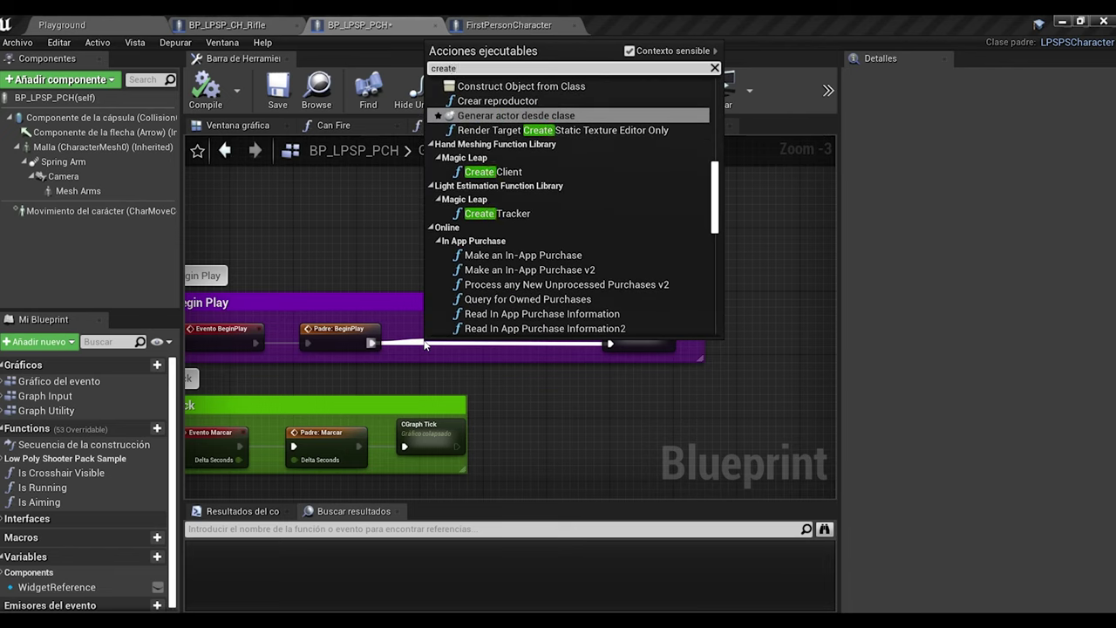
text( hud)
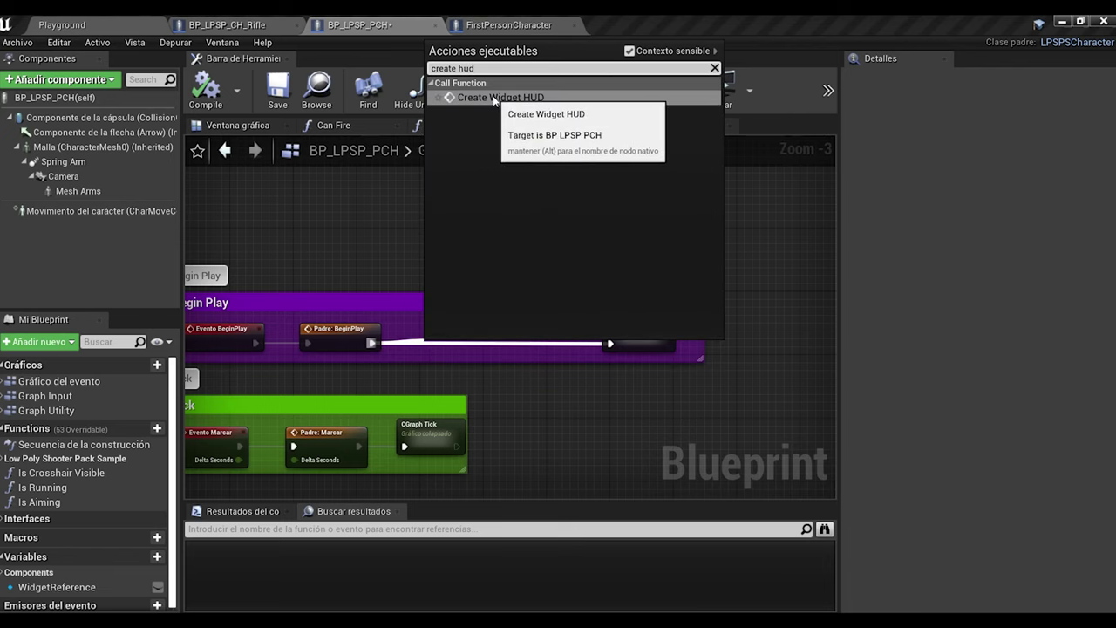
click(475, 99)
click(460, 228)
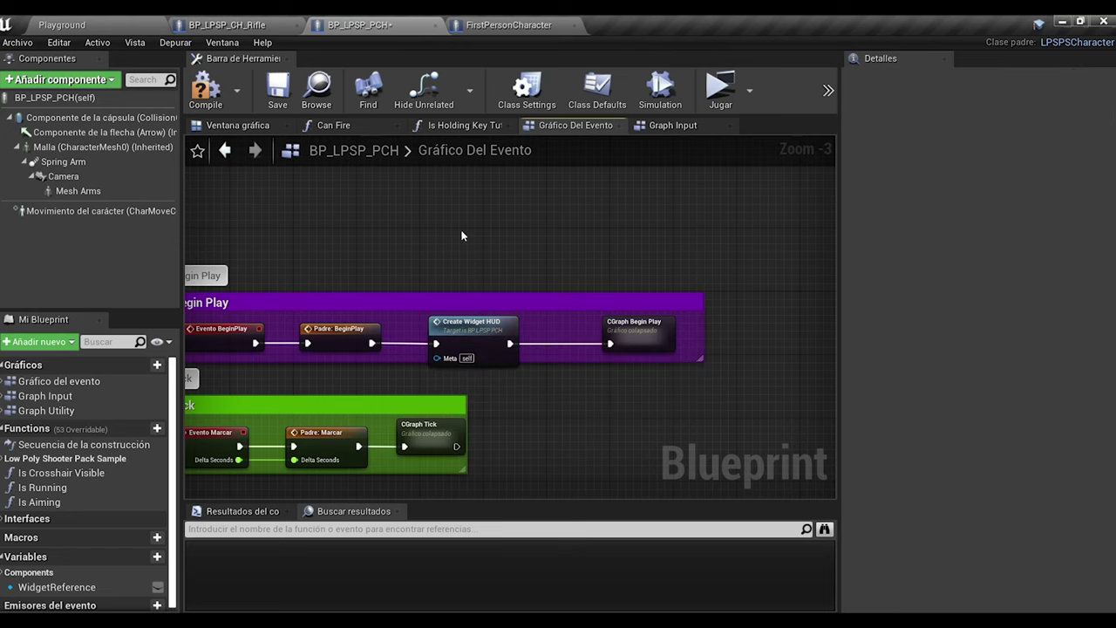
click(277, 84)
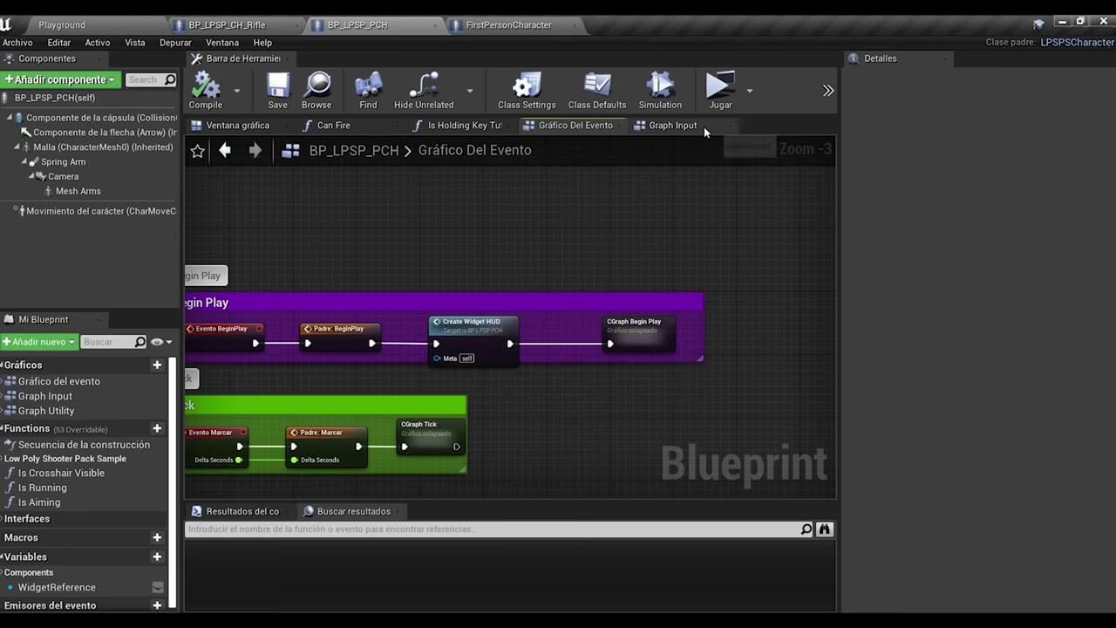
- In Graph Input, move the InputAction Fire event out of the Fire group
click(673, 126)
scroll(523, 305, down, 3)
scroll(523, 305, down, 3)
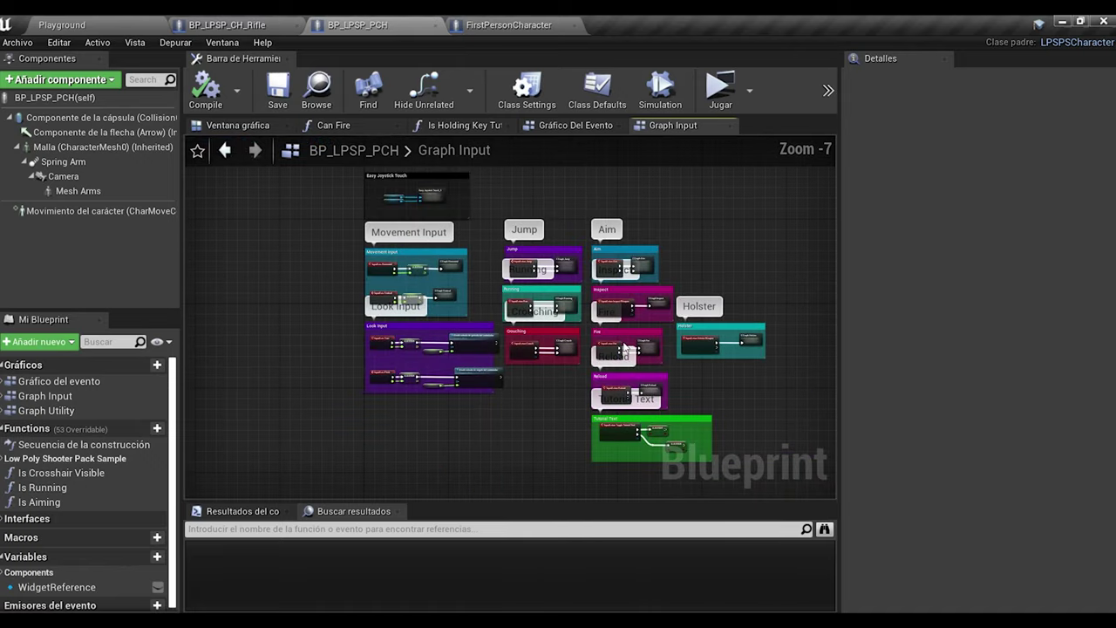
scroll(602, 295, up, 2)
scroll(602, 294, up, 1)
scroll(601, 295, up, 1)
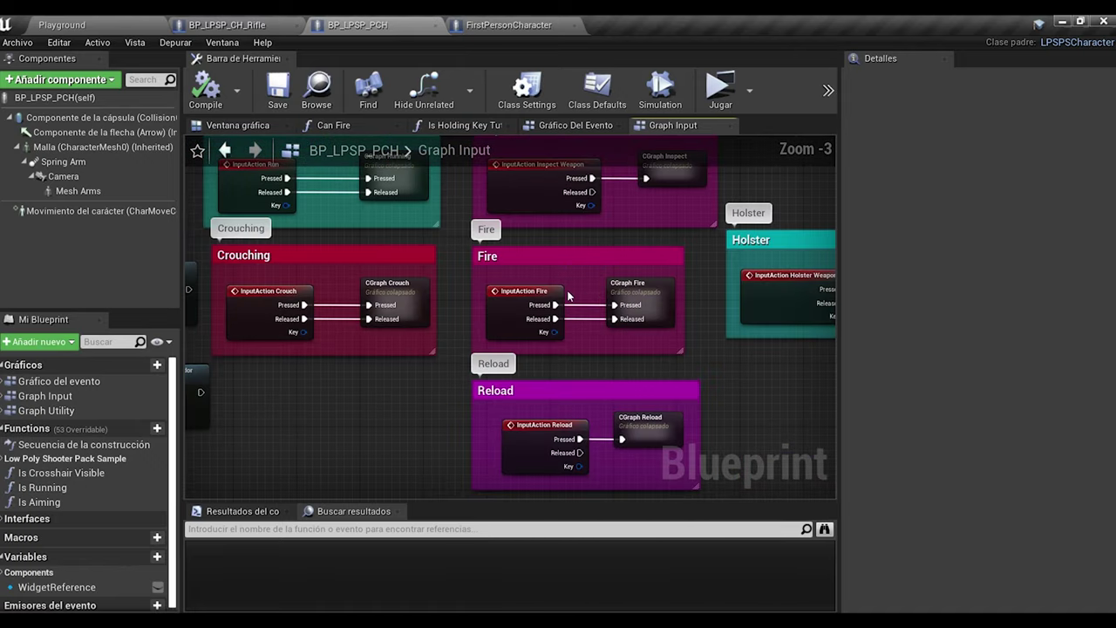
right_drag(575, 277, 476, 244)
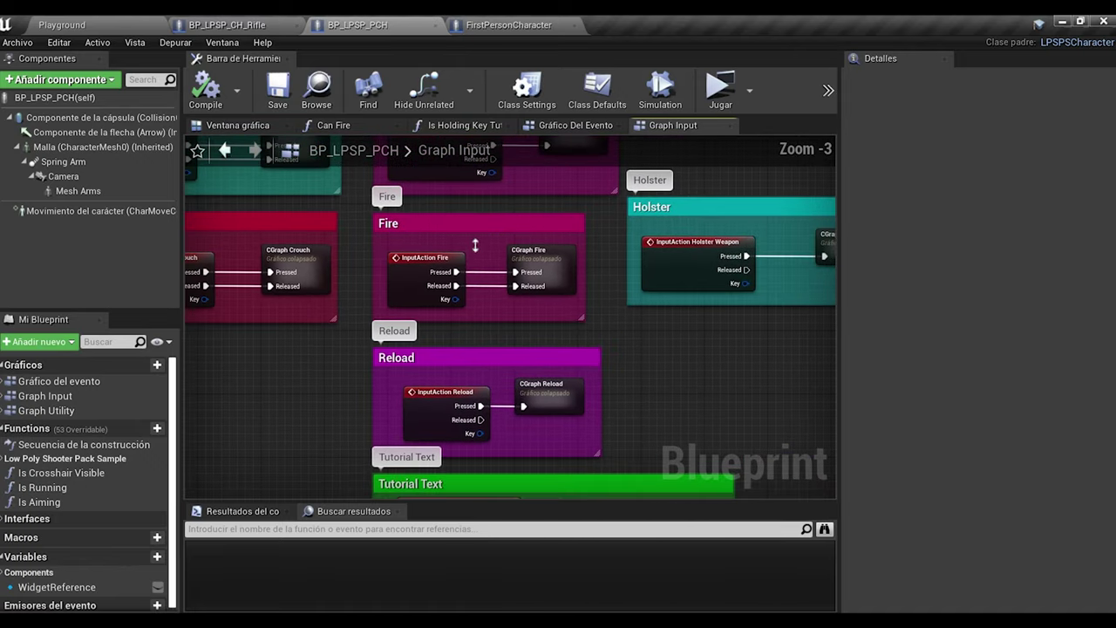
scroll(475, 245, up, 1)
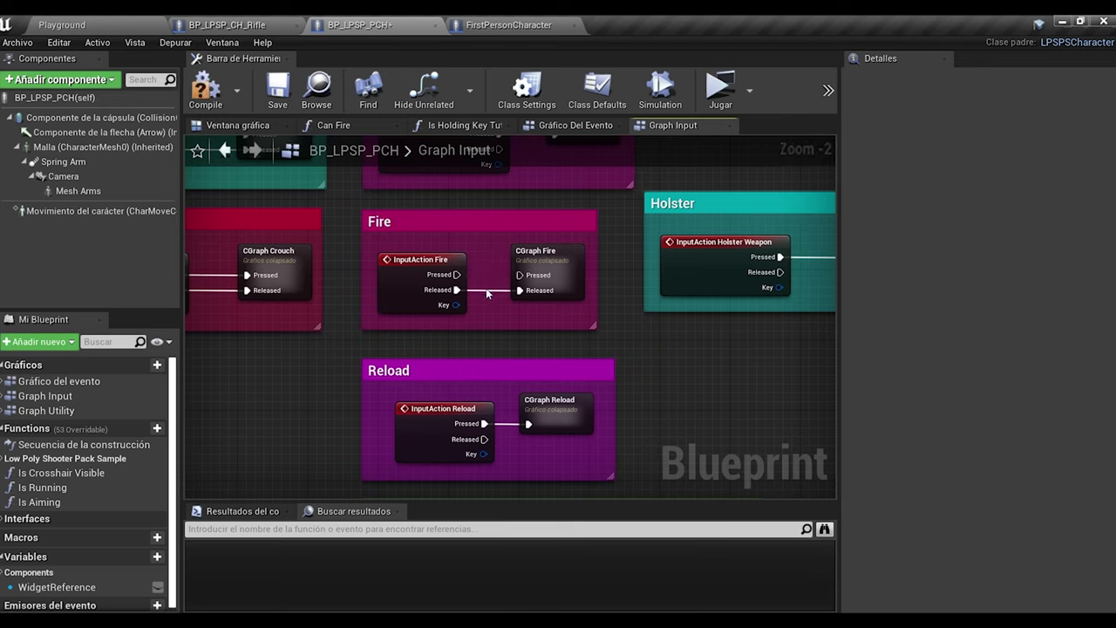
drag(436, 283, 211, 417)
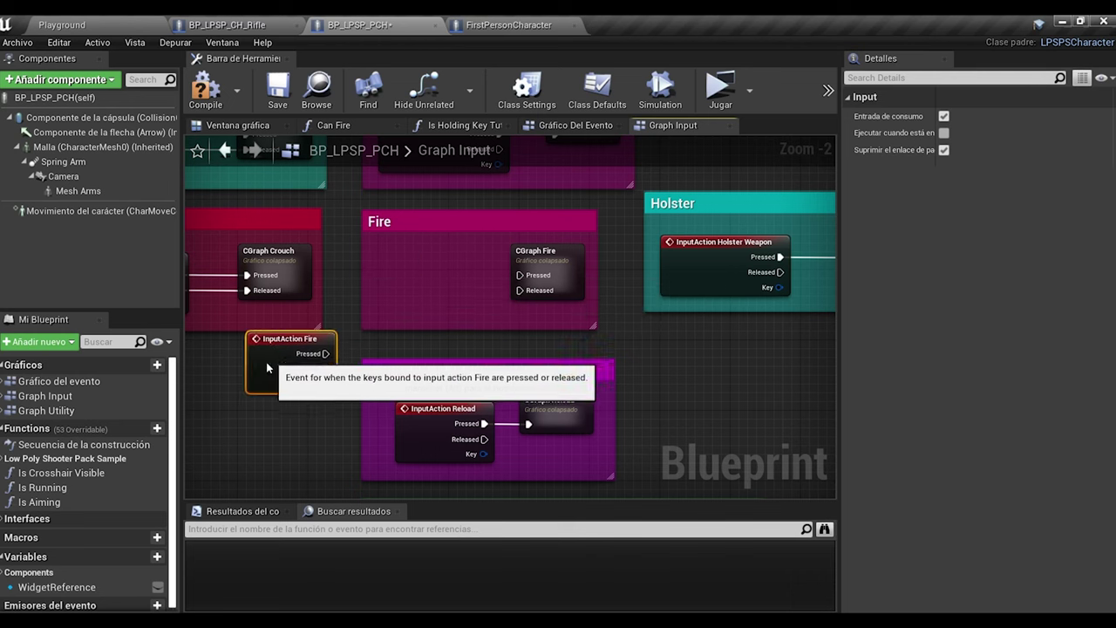
click(379, 264)
- Add an Event Shooting on Pressed node, found by searching 'shooting', into the Fire group
right_click(401, 259)
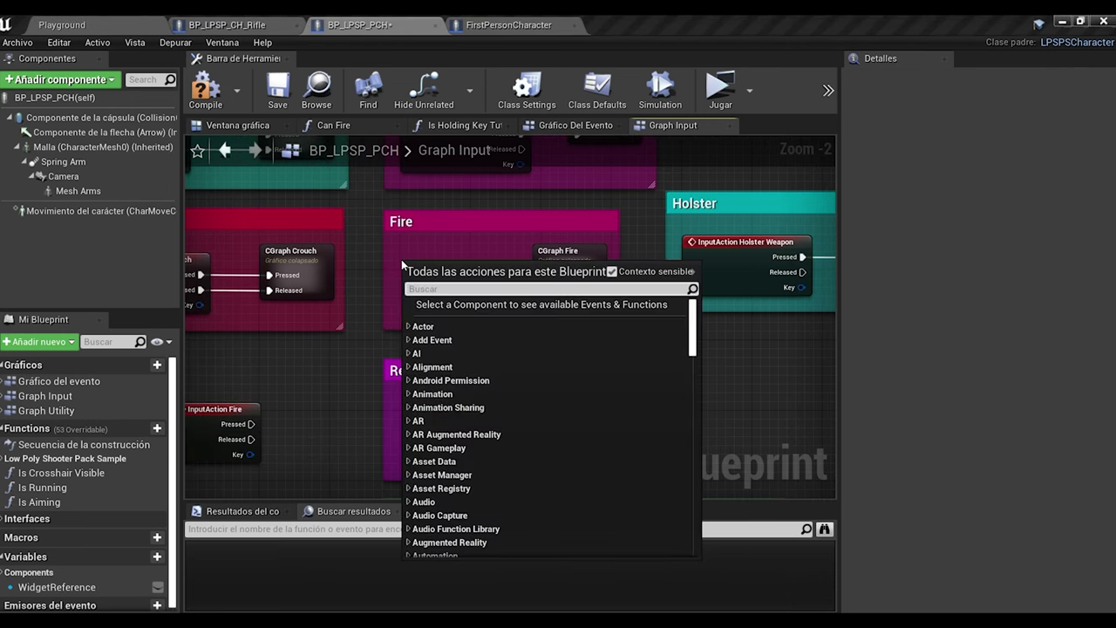
text(shooting)
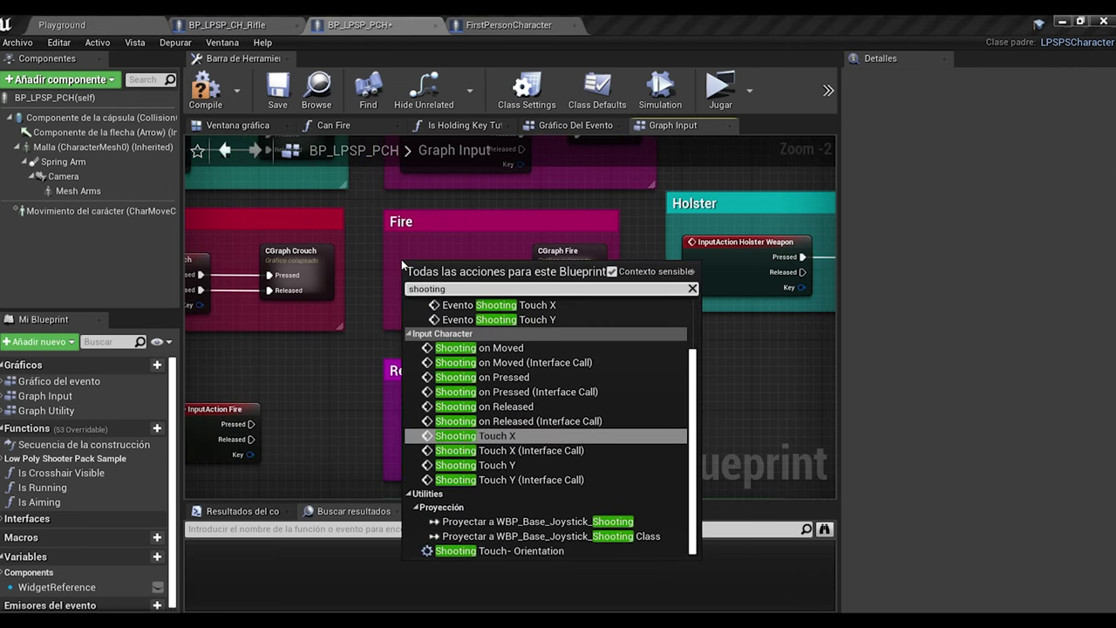
scroll(438, 337, up, 2)
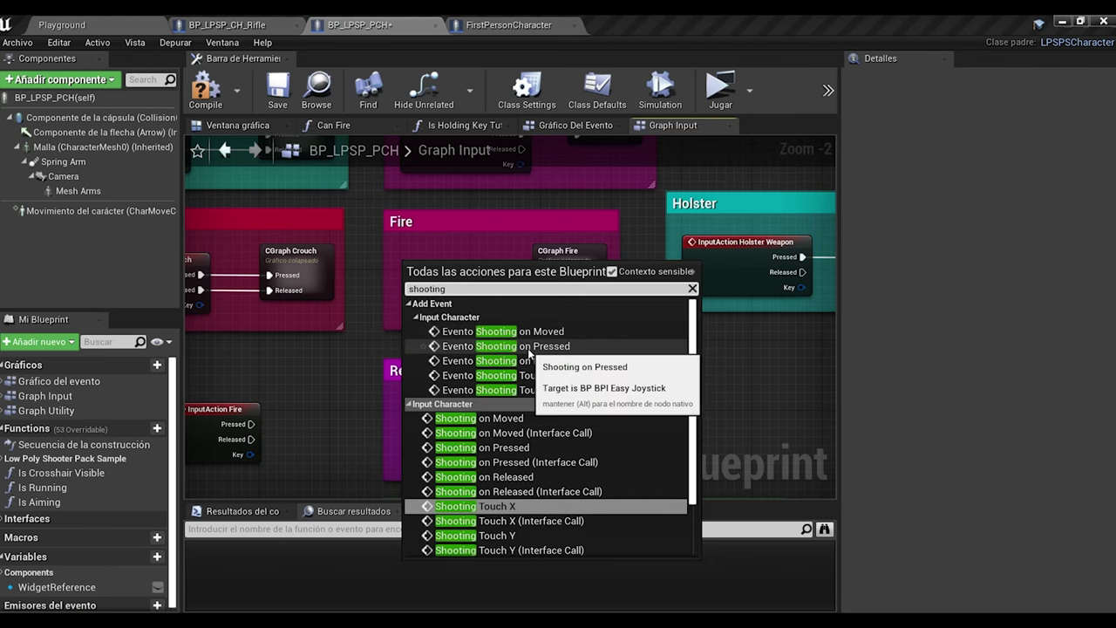
click(529, 349)
click(529, 349)
drag(453, 265, 442, 256)
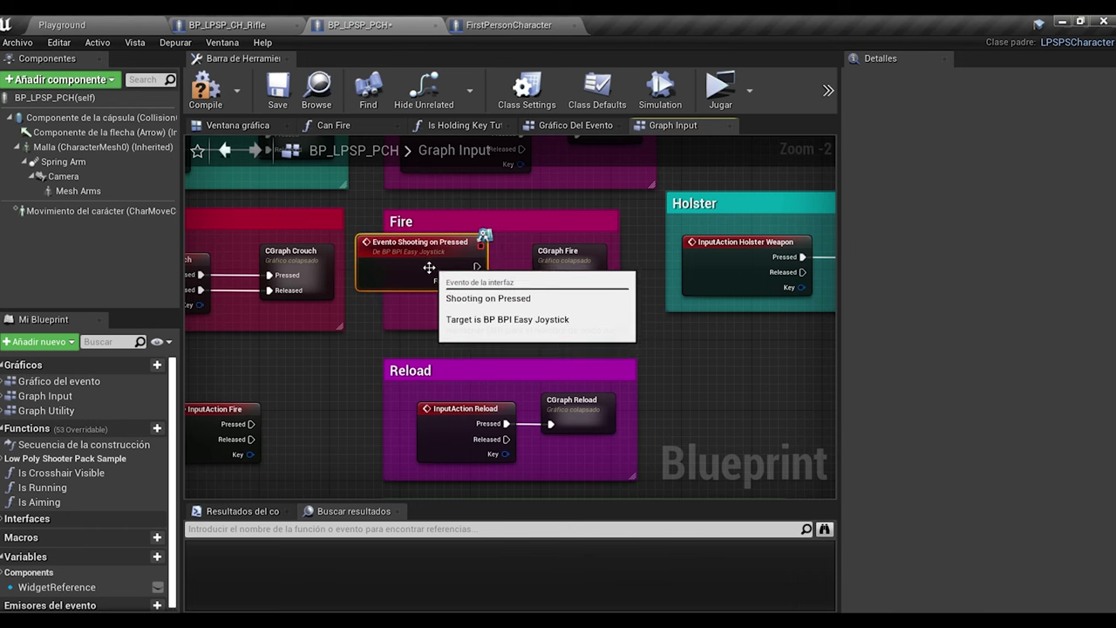
right_drag(404, 308, 472, 331)
scroll(473, 332, up, 2)
- Find Shooting on Released and select its existing node in the Easy Joystick Touch 2 subgraph
right_click(455, 350)
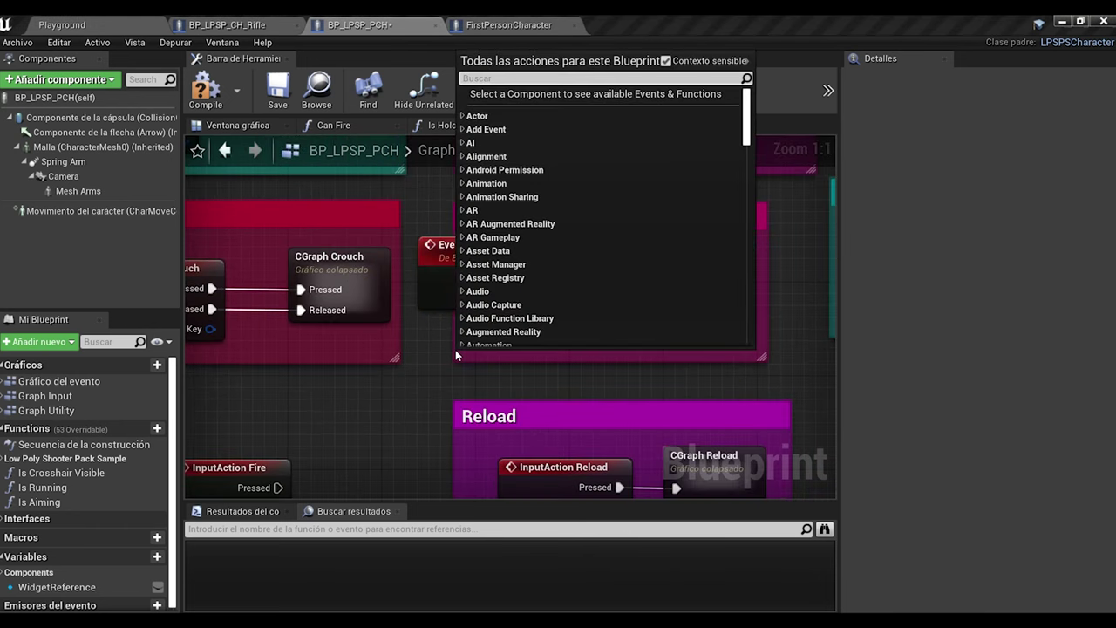
text(shooting)
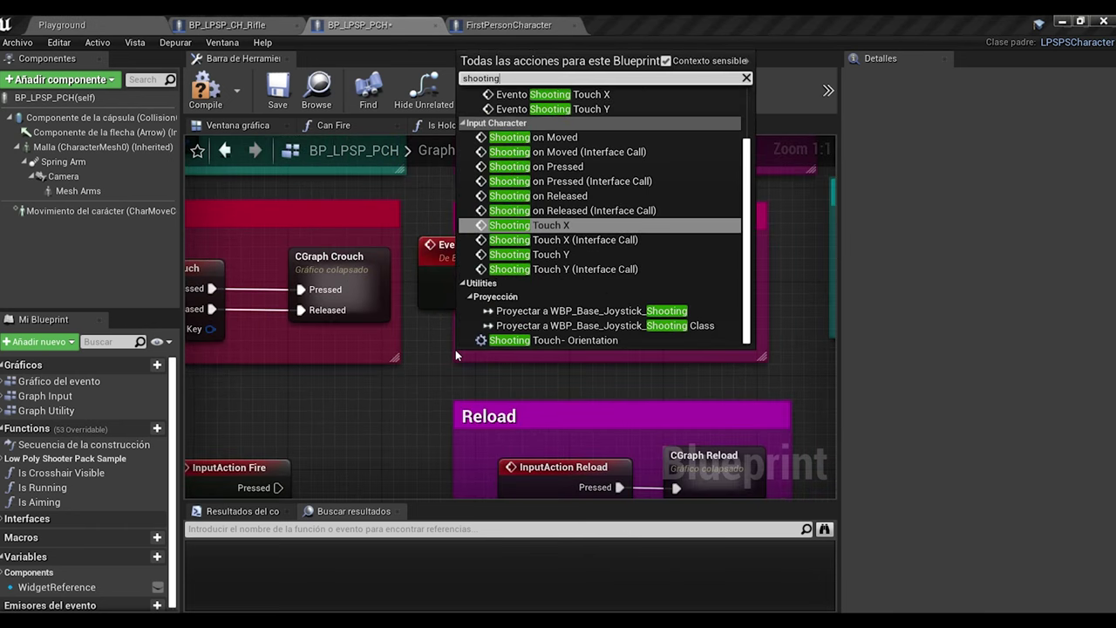
scroll(560, 159, up, 2)
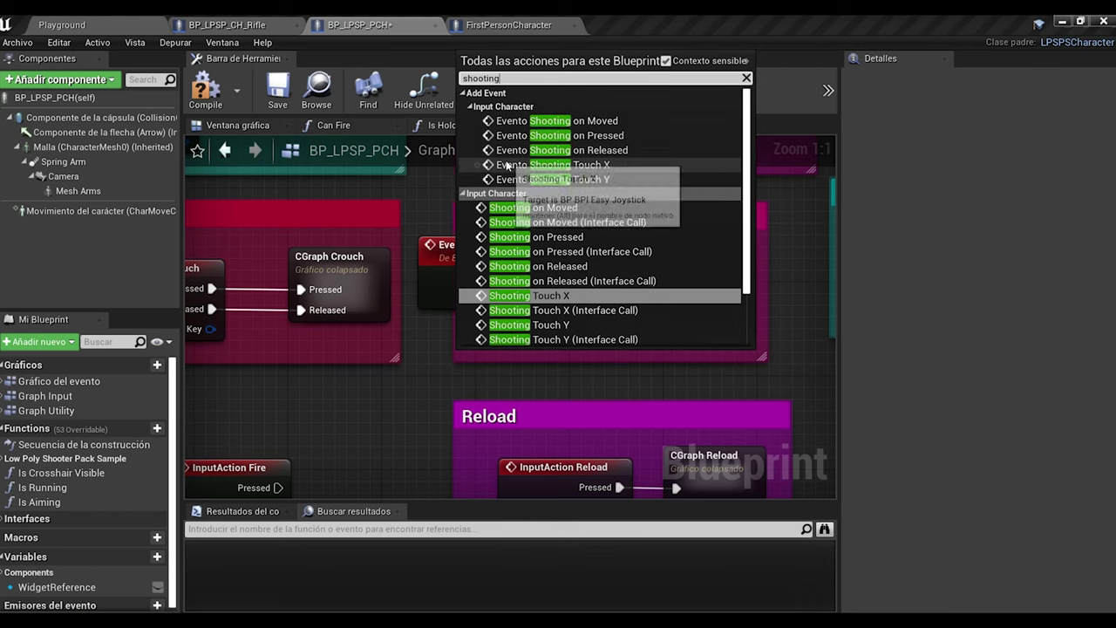
click(560, 154)
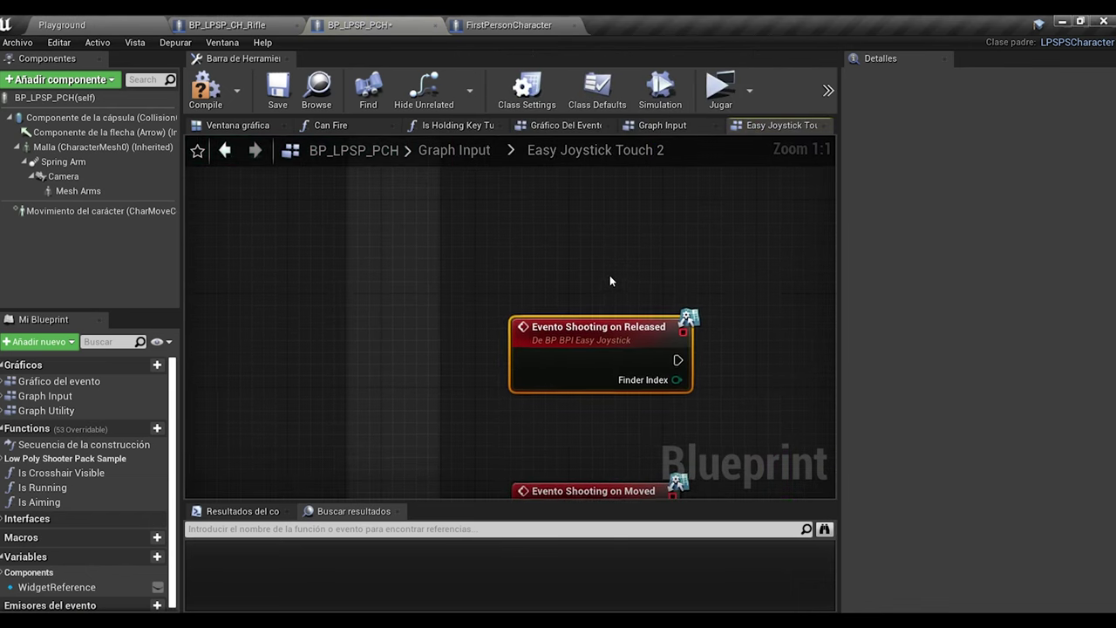
scroll(436, 305, down, 8)
scroll(433, 319, up, 4)
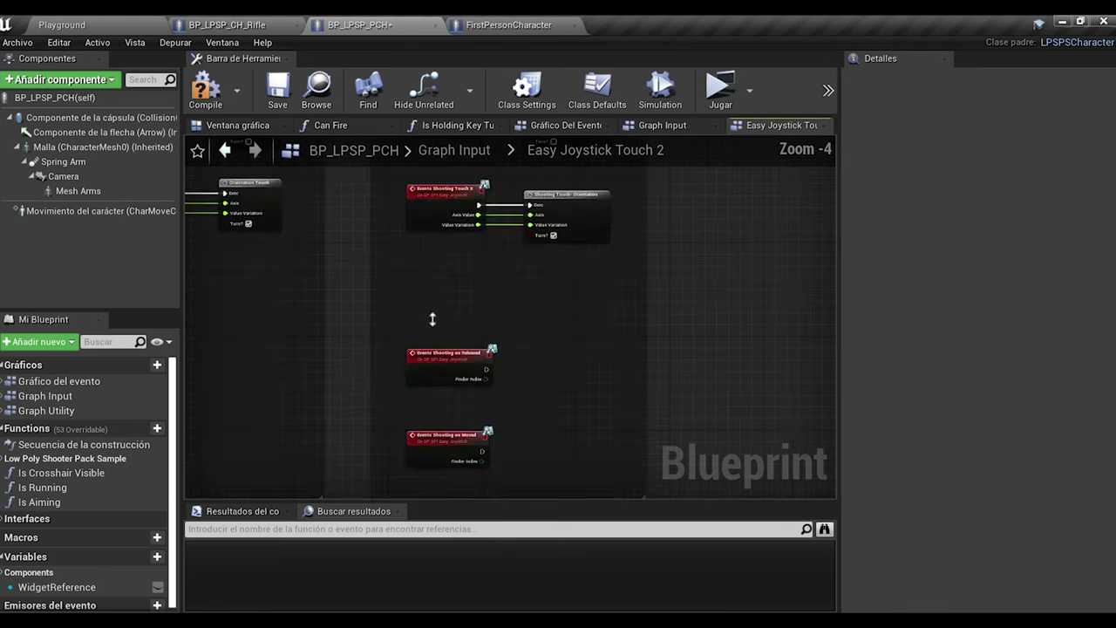
drag(404, 329, 446, 370)
scroll(481, 384, down, 1)
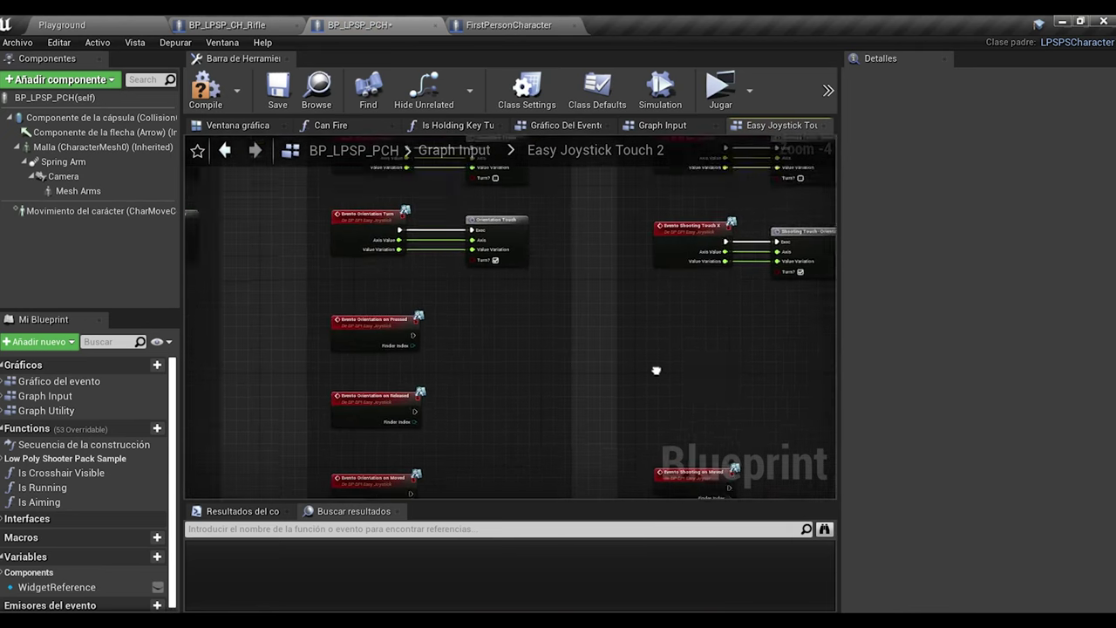
- Paste Shooting on Released below the Pressed event in Graph Input, wired to CGraph Fire's Released
click(471, 152)
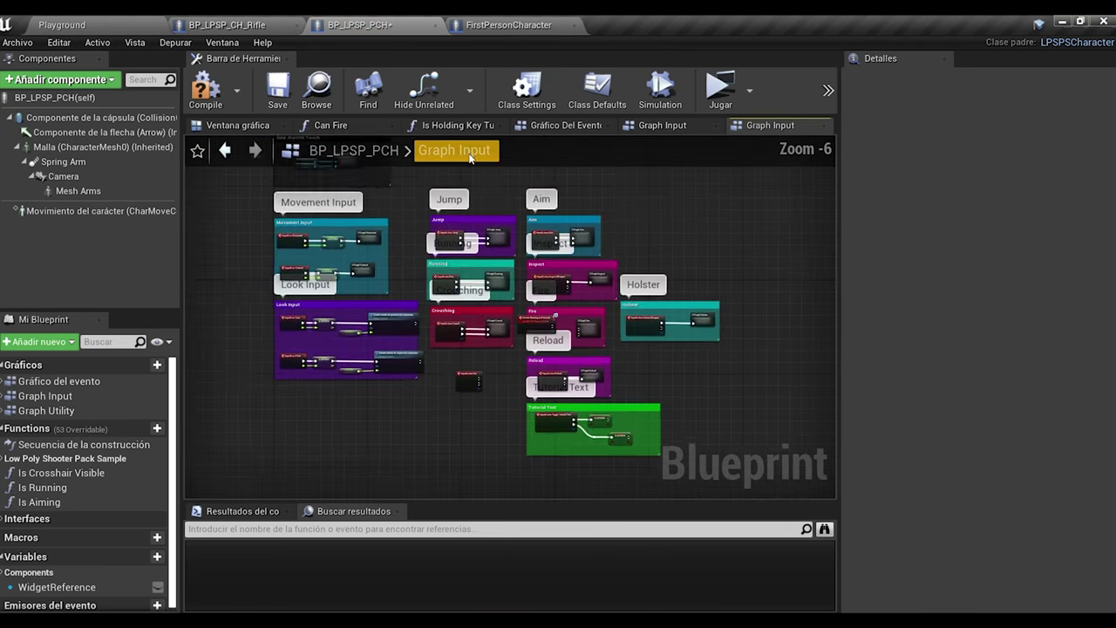
scroll(563, 383, up, 6)
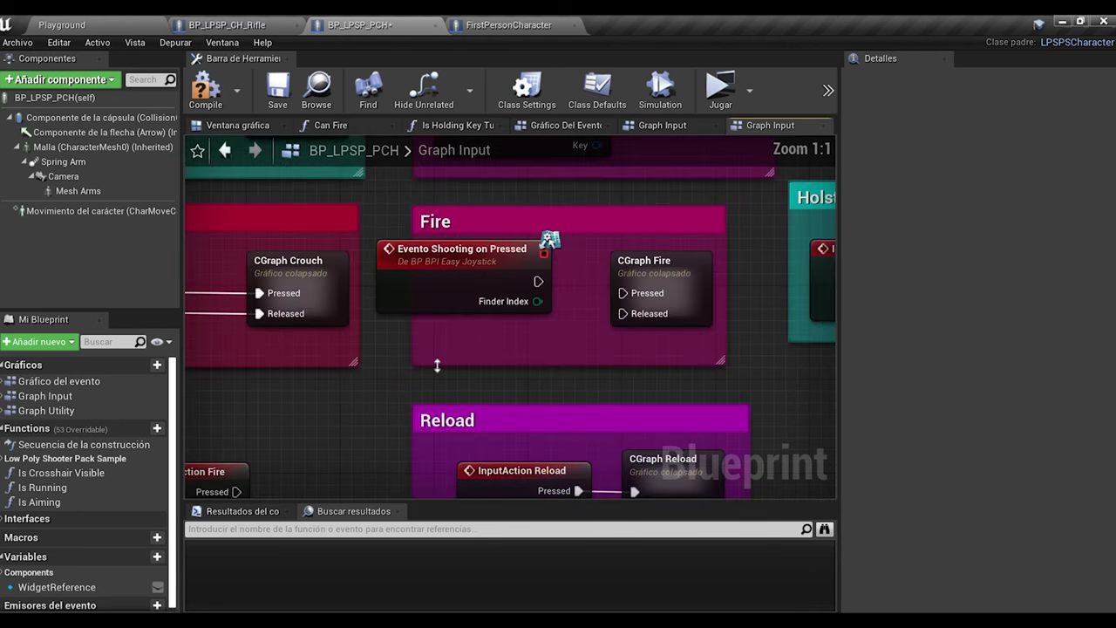
key(ctrl+v)
drag(462, 353, 417, 331)
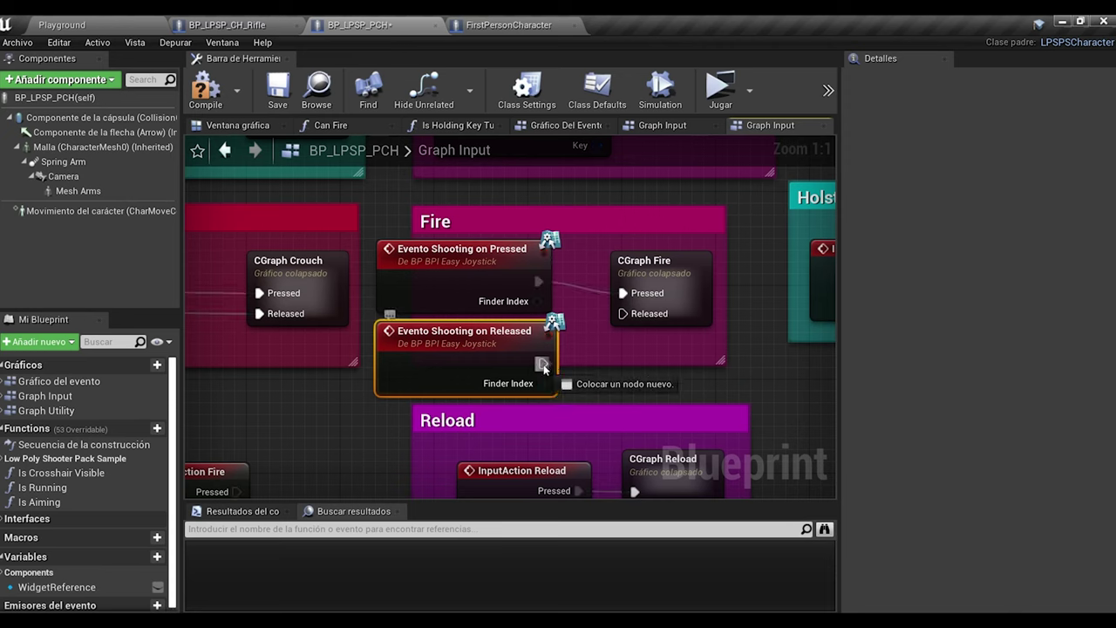
drag(628, 316, 628, 315)
scroll(586, 347, down, 5)
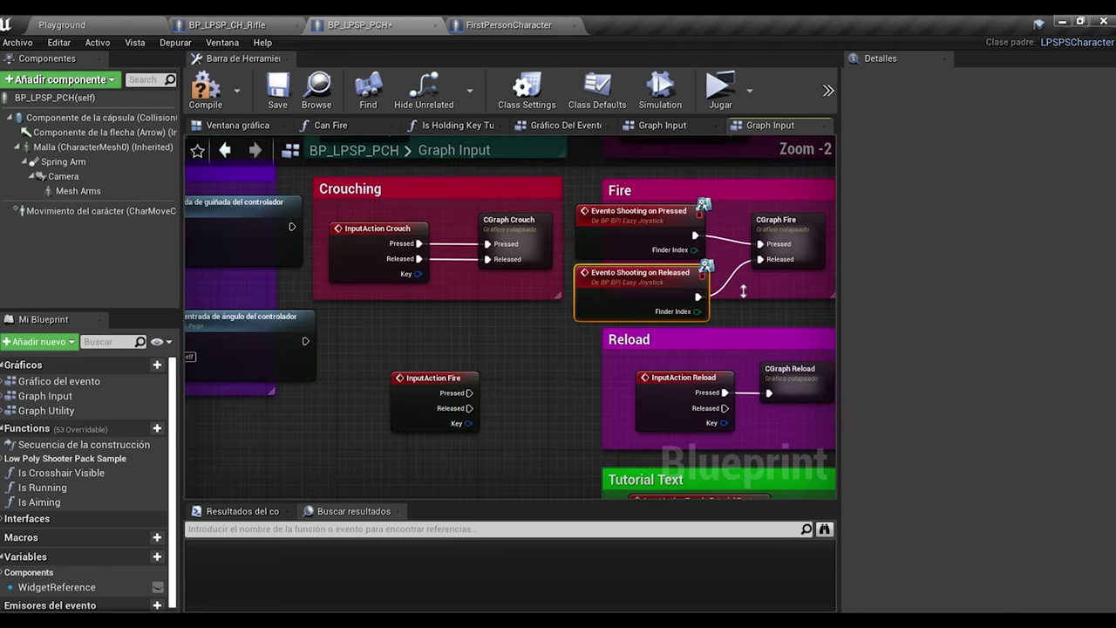
right_drag(418, 359, 578, 329)
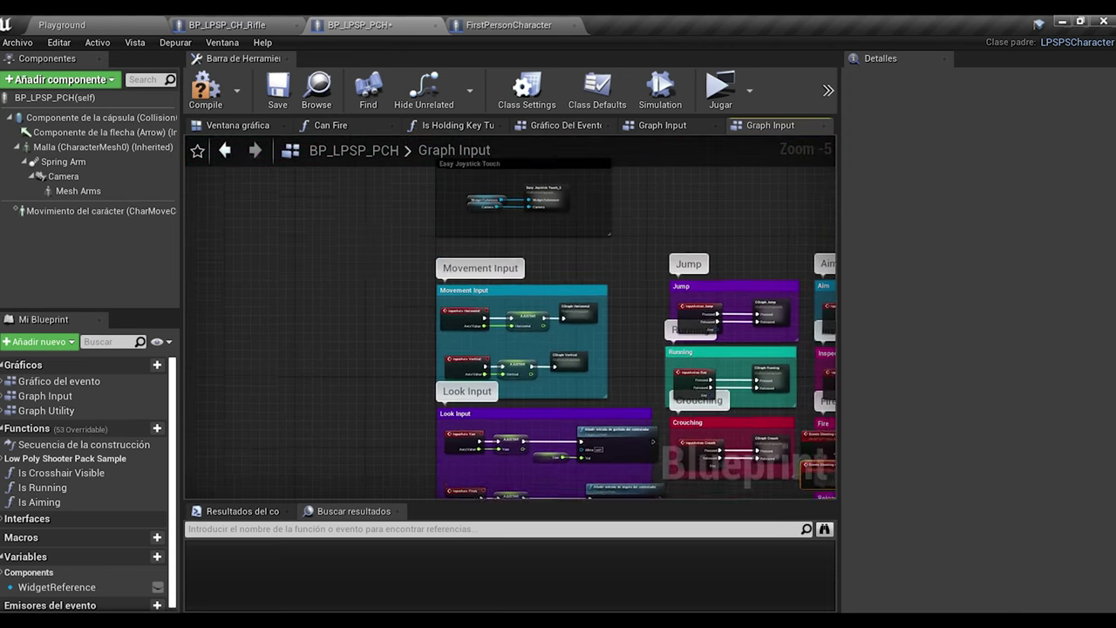
- In Easy Joystick Touch 2, break the Move Right links and delete the Move Forward and Move Right events
scroll(576, 345, up, 6)
double_click(576, 294)
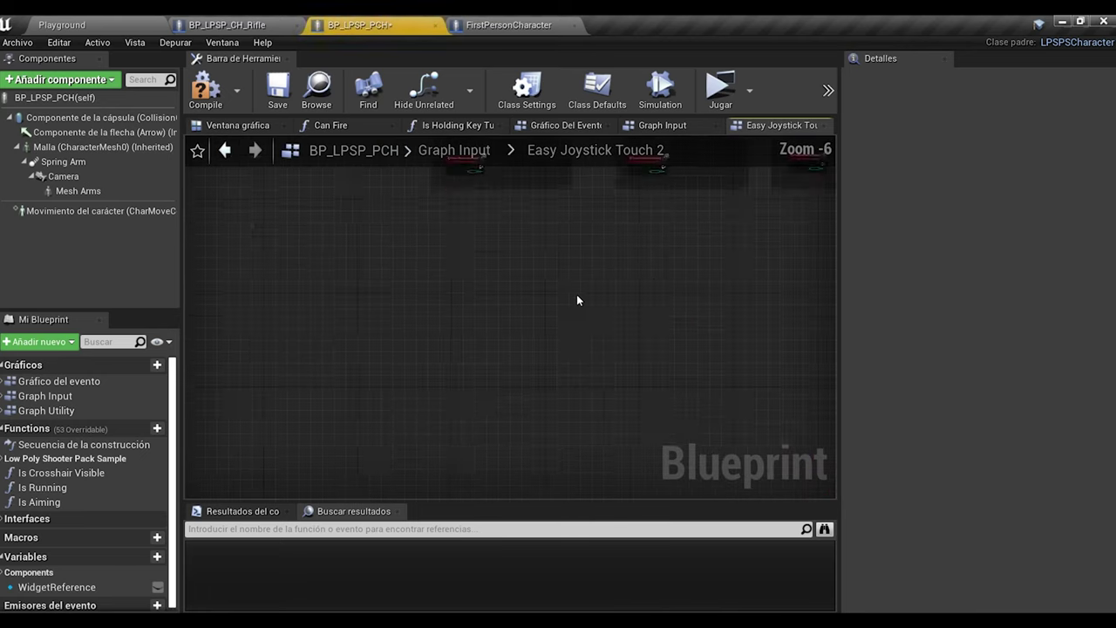
scroll(450, 244, up, 3)
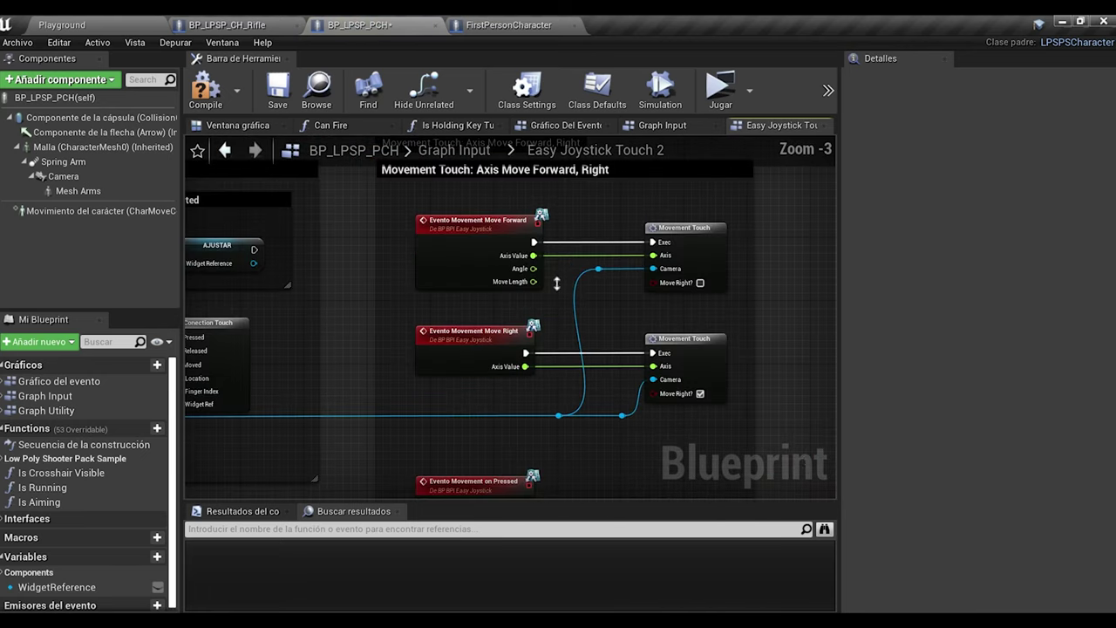
scroll(453, 240, up, 1)
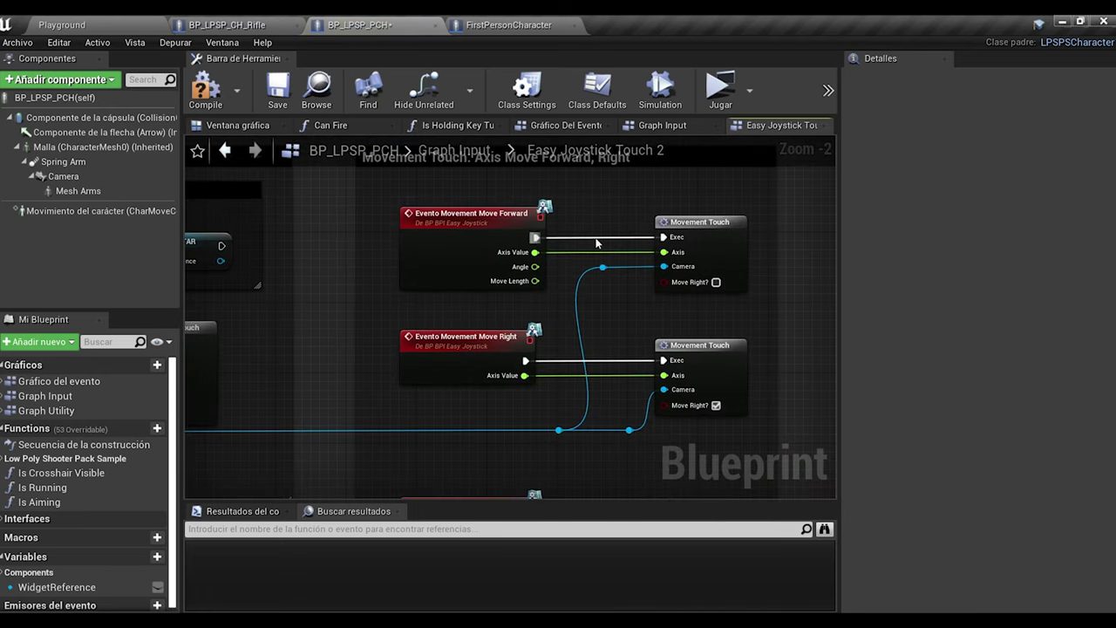
alt+click(569, 360)
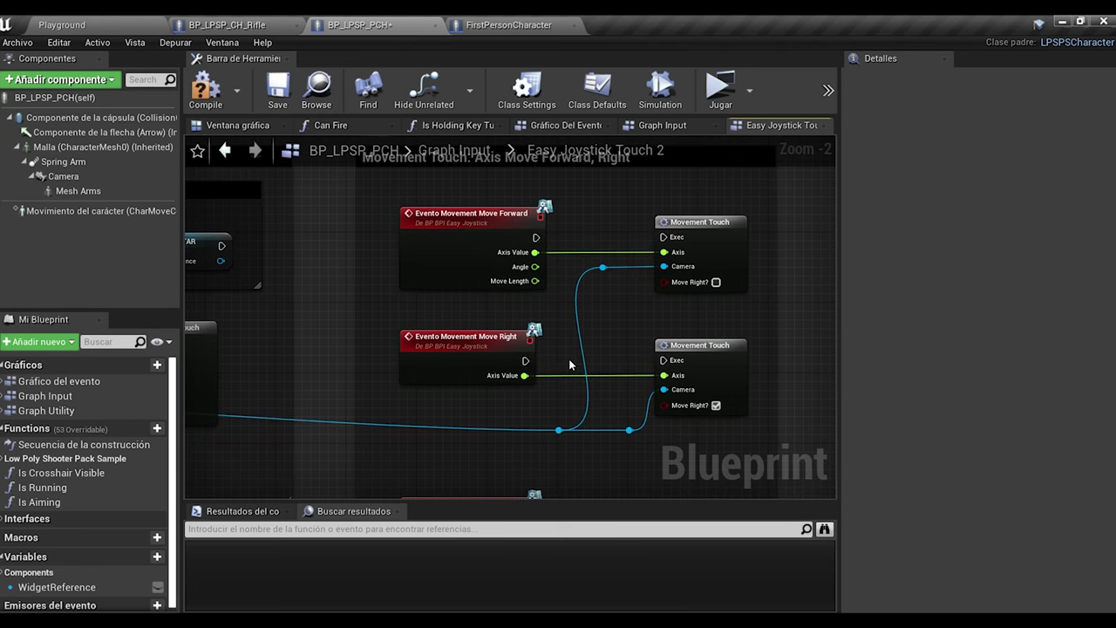
alt+click(568, 375)
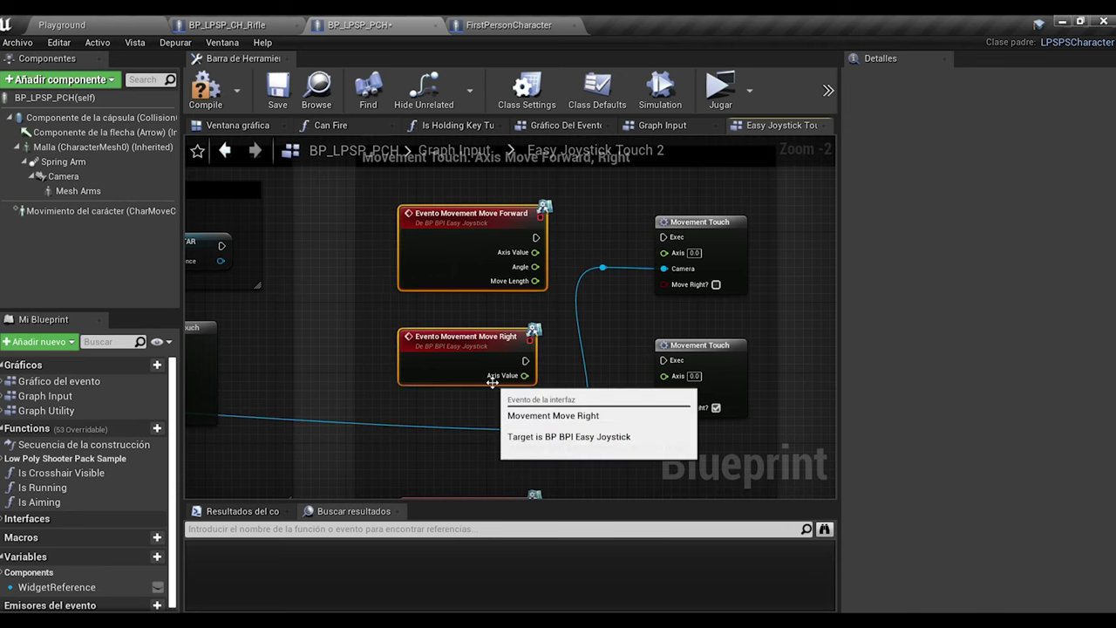
key(Delete)
right_drag(488, 256, 517, 287)
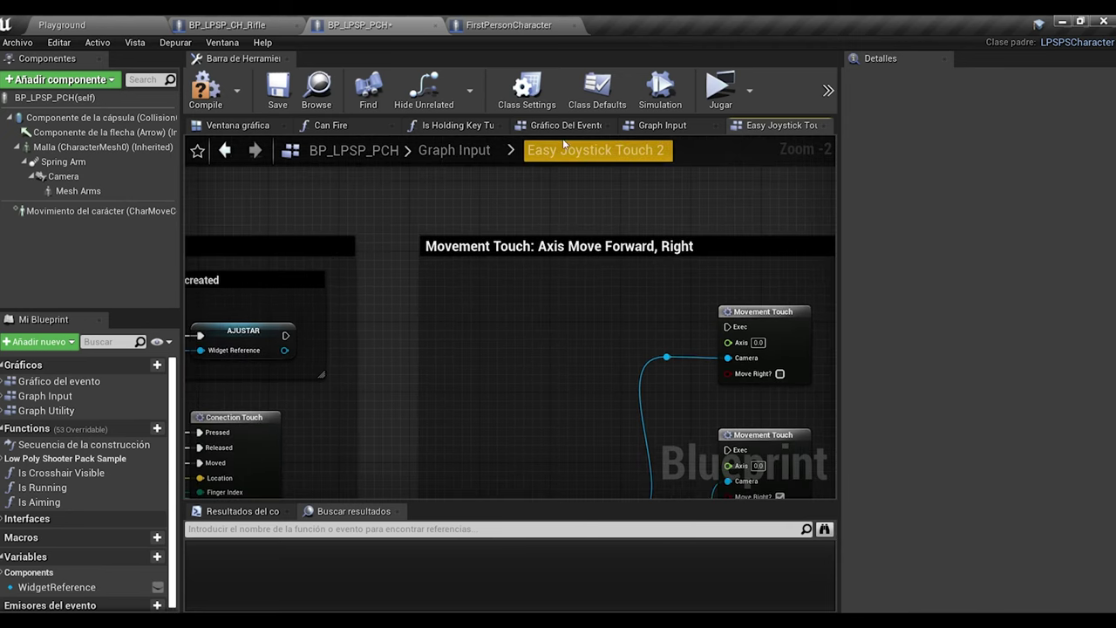
click(478, 152)
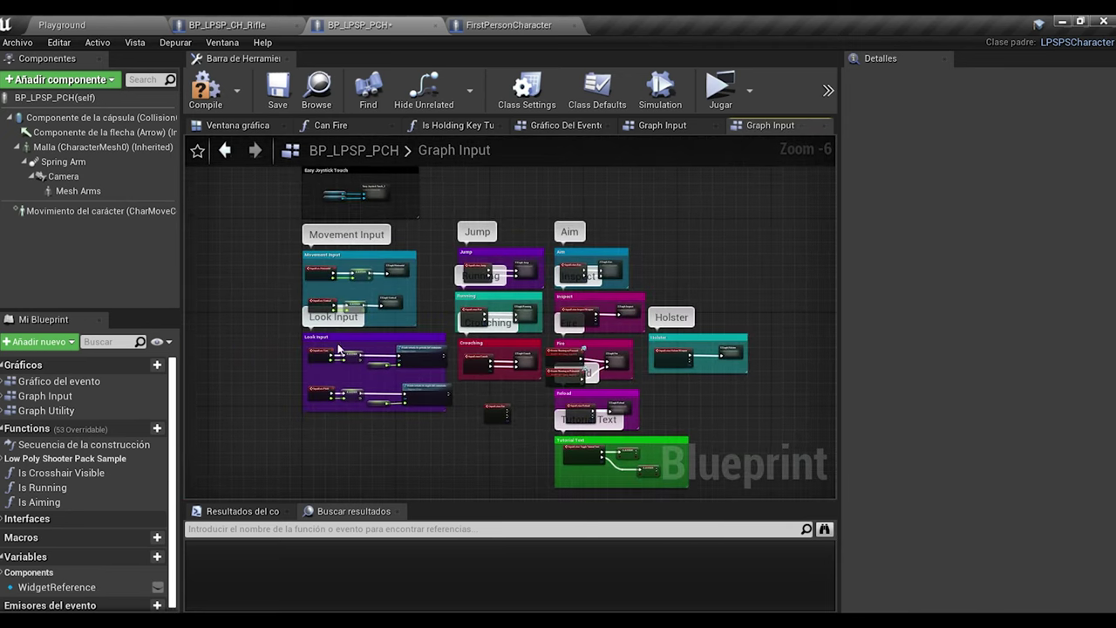
- Paste the Move Right and Move Forward events beside Movement Input, with Move Forward below Move Right
scroll(313, 287, up, 5)
right_drag(313, 287, 392, 313)
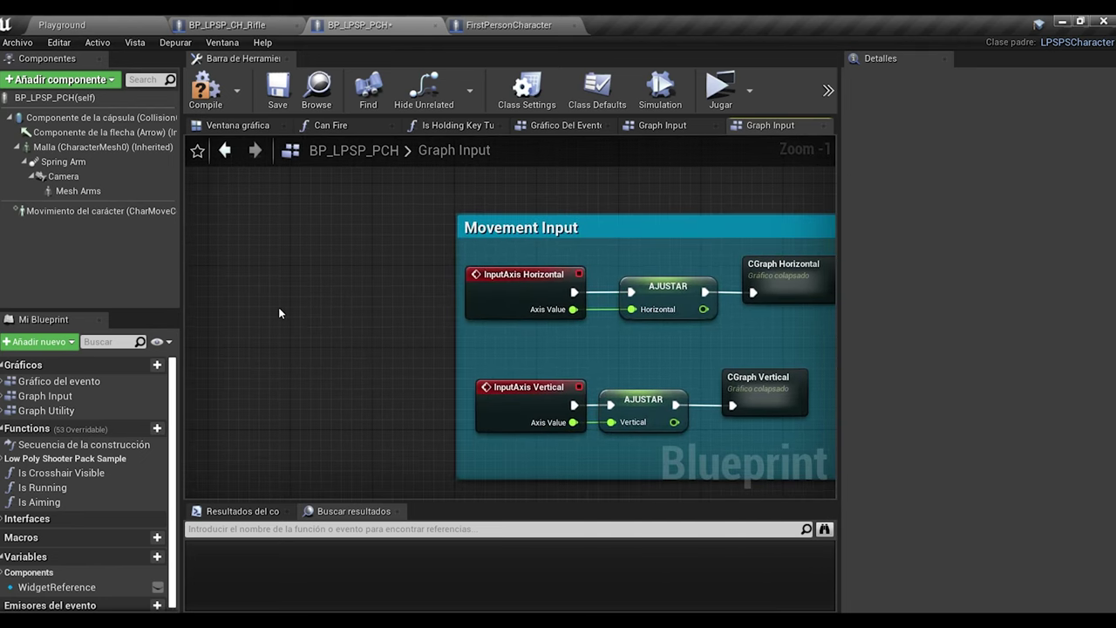
key(ctrl+v)
right_drag(332, 366, 358, 316)
drag(380, 329, 281, 304)
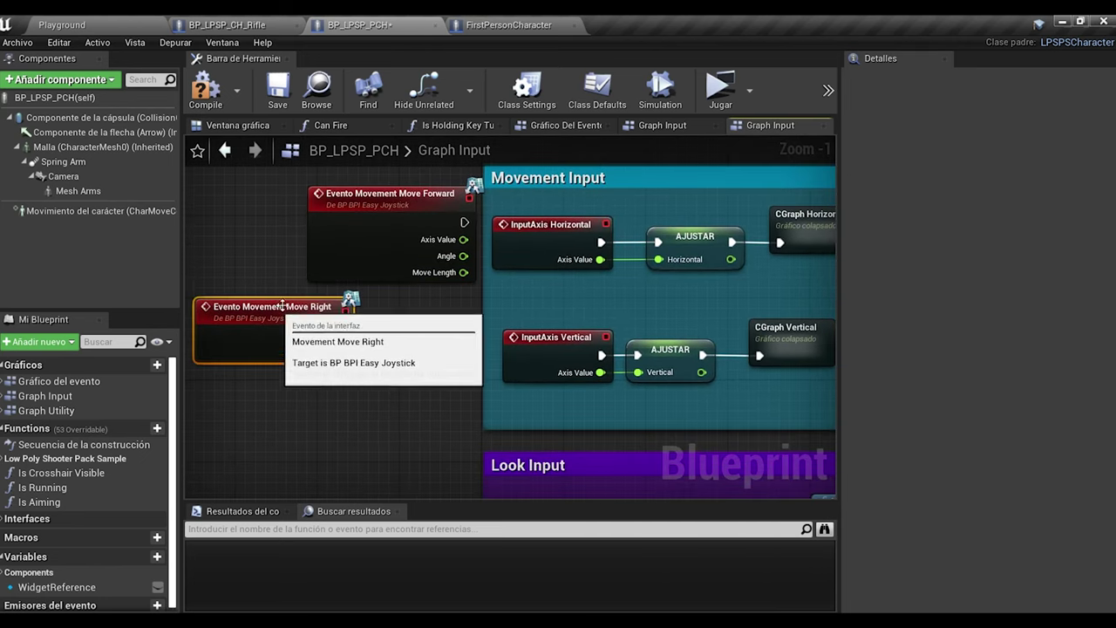
drag(384, 194, 363, 372)
drag(264, 323, 361, 236)
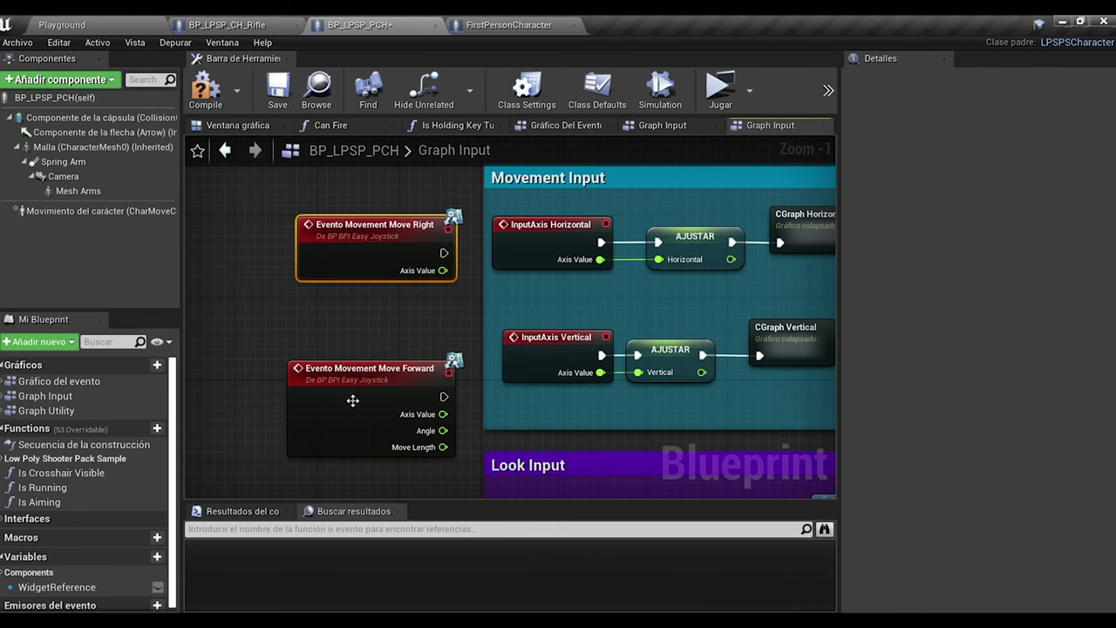
drag(352, 400, 352, 370)
right_drag(482, 312, 385, 323)
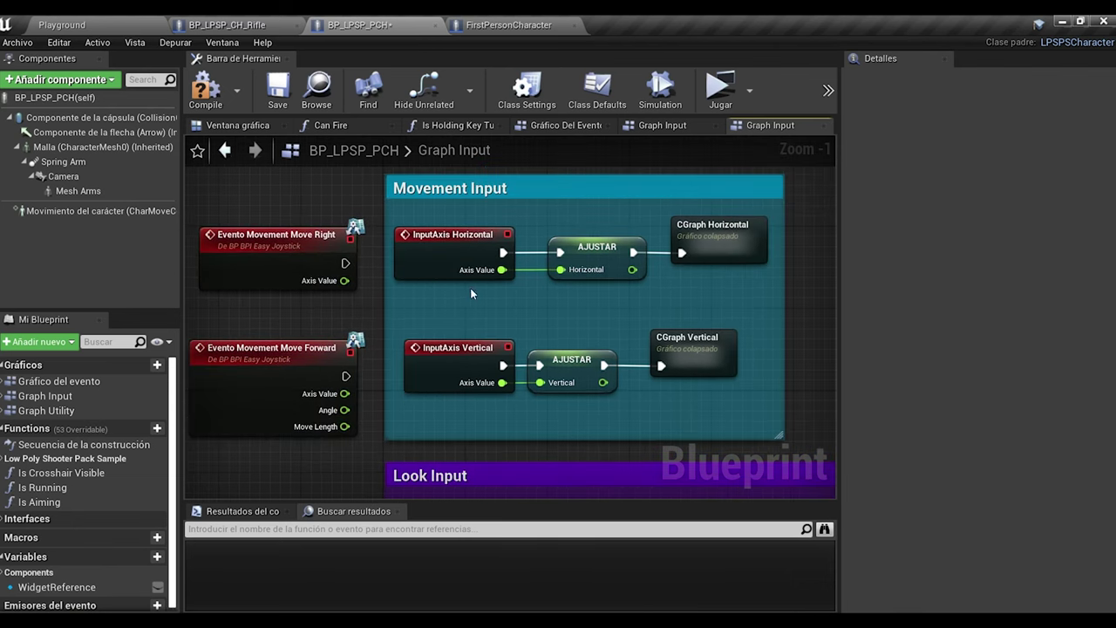
- Unhook InputAxis Horizontal and Vertical, move them out, and place the joystick events inside Movement Input
alt+click(502, 270)
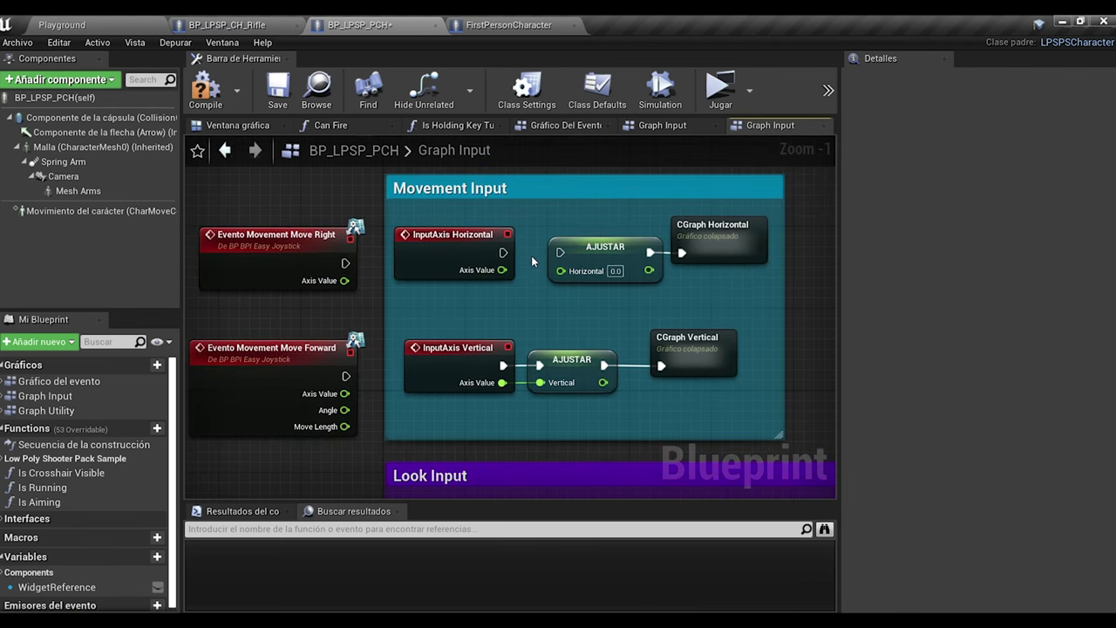
alt+click(519, 382)
right_drag(520, 382, 609, 381)
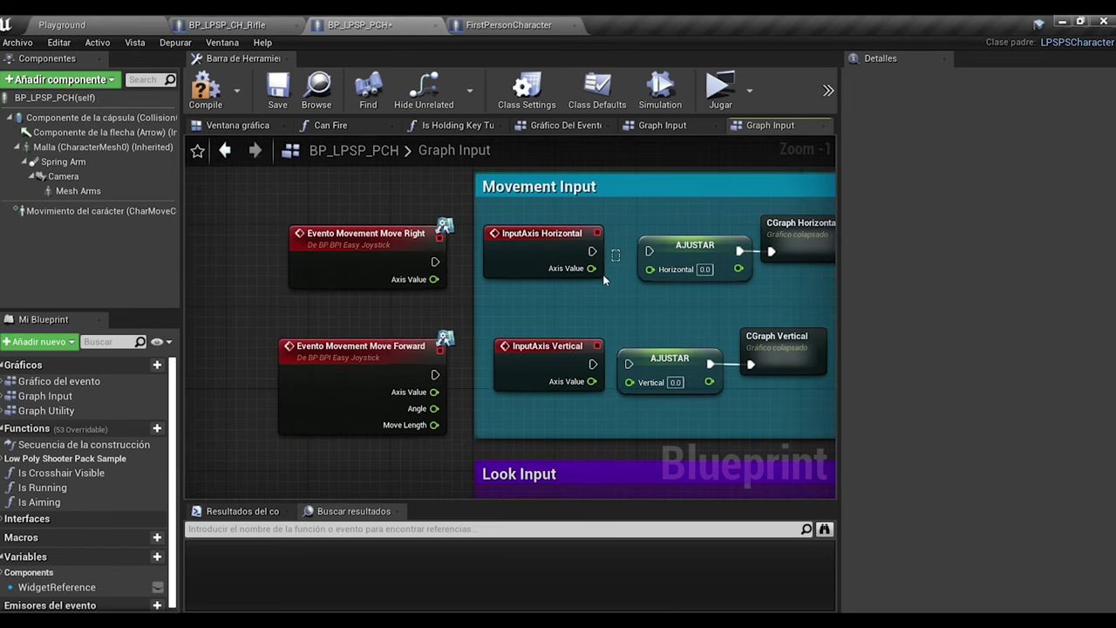
mouse_move(621, 262)
mouse_down()
mouse_move(557, 357)
mouse_move(233, 359)
mouse_up()
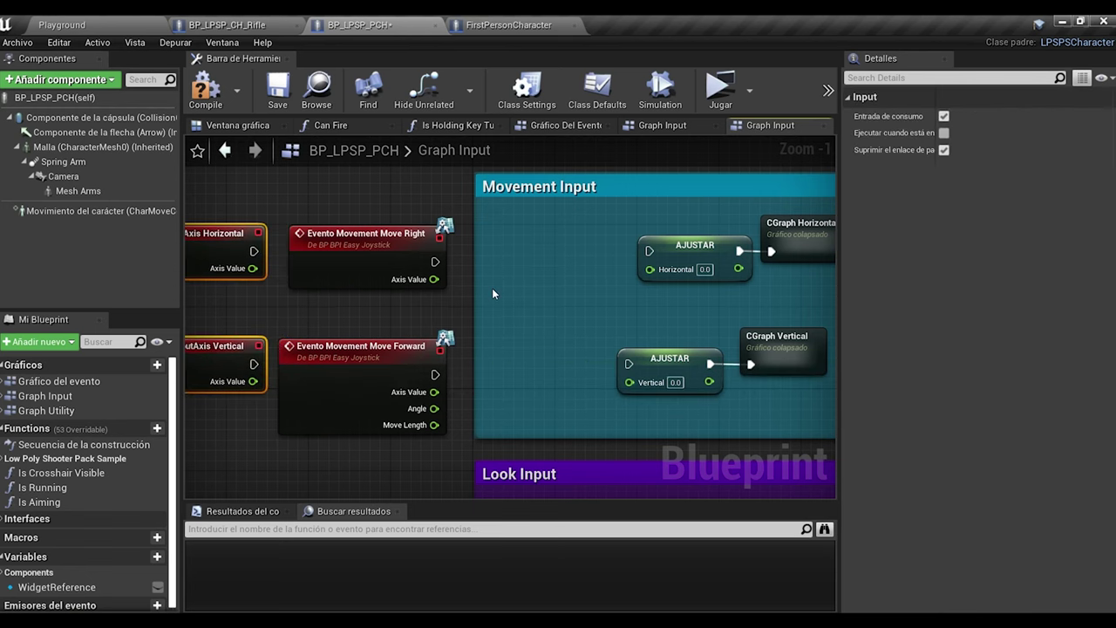
drag(366, 233, 478, 234)
drag(431, 342, 542, 320)
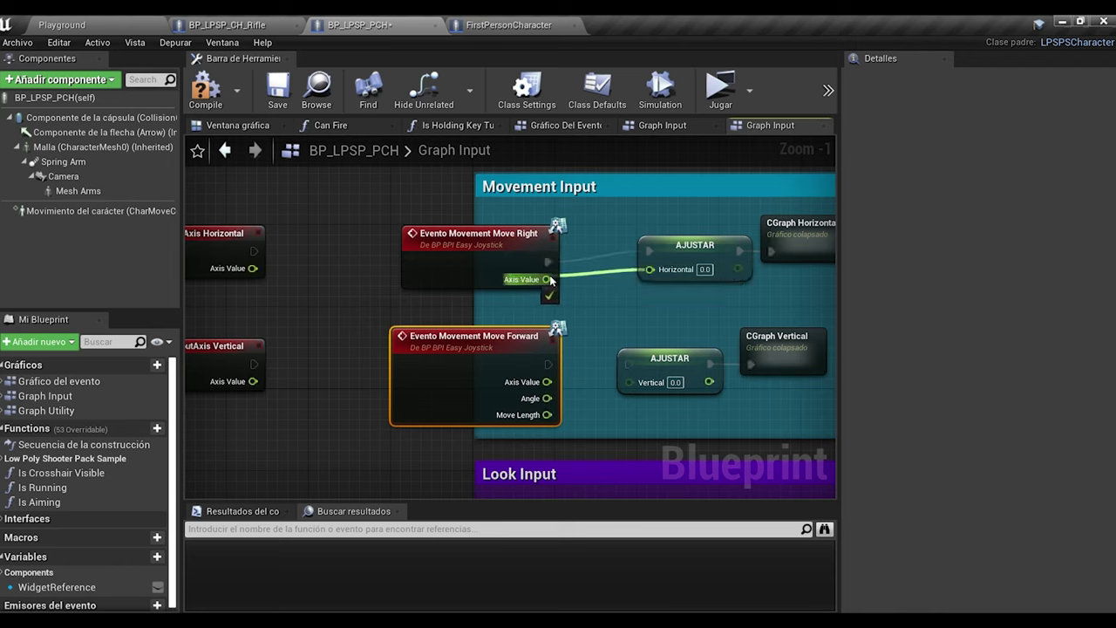
- Wire Move Right's Axis Value and execution into the Horizontal setter and save BP_LPSP_PCH
drag(550, 279, 550, 279)
drag(464, 273, 464, 263)
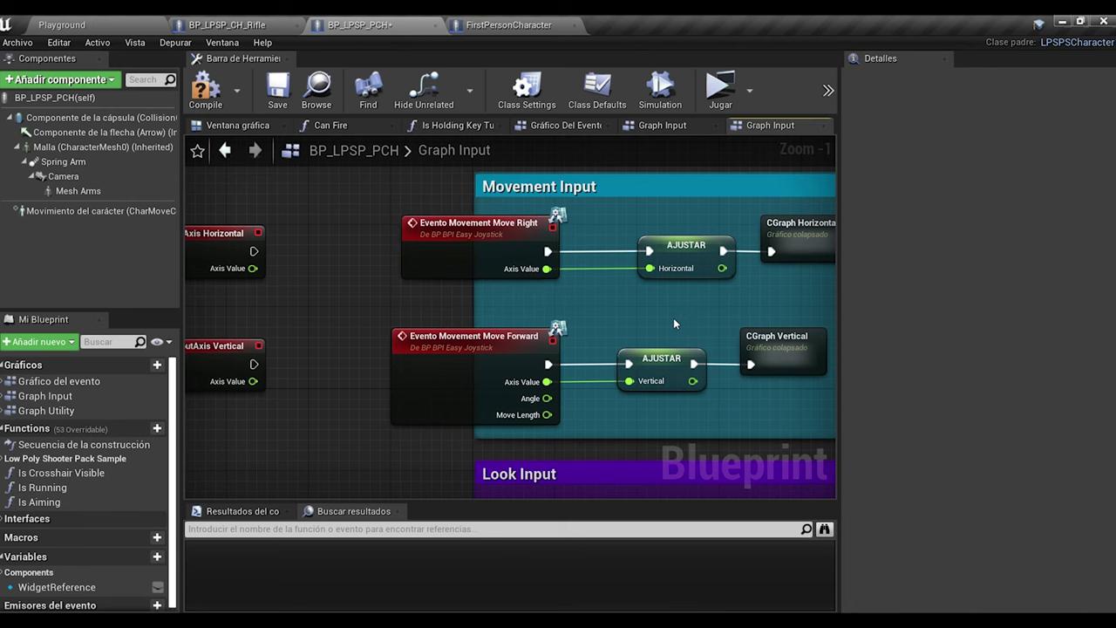
right_drag(673, 323, 556, 332)
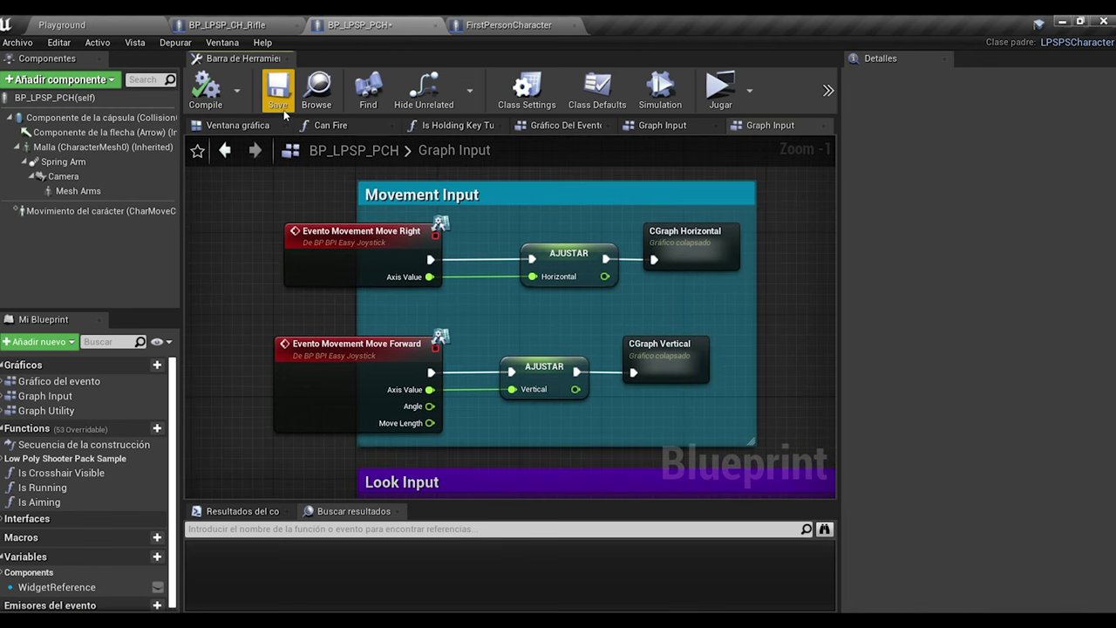
click(280, 108)
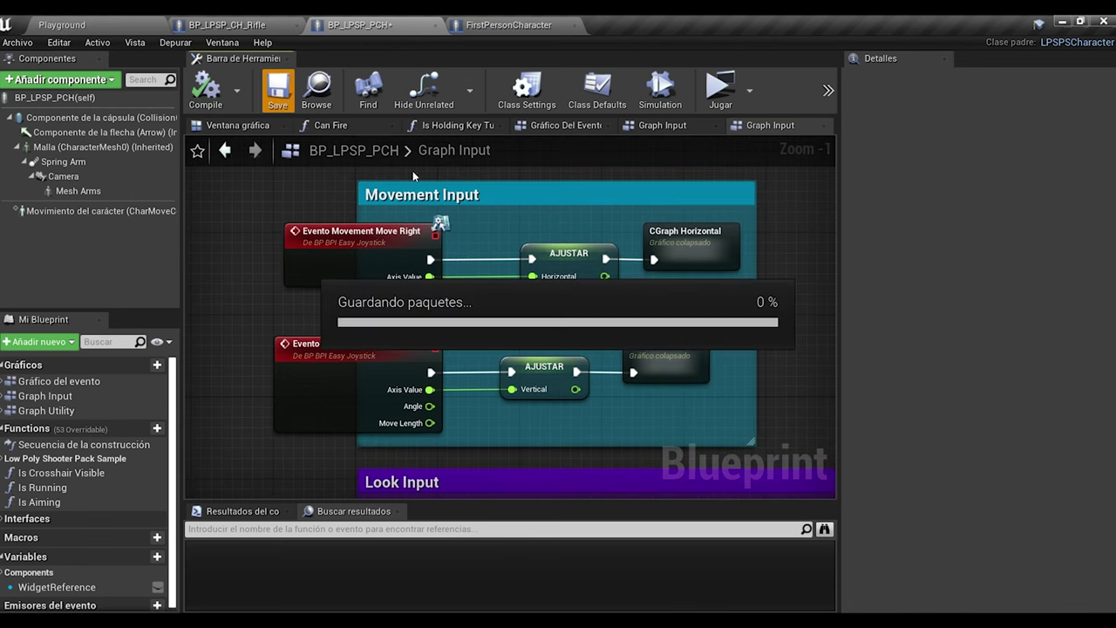
click(118, 19)
- In Project Settings Input, enable Always Show Touch Interface and Use Mouse for Touch; set Default Touch Interface to None
click(54, 43)
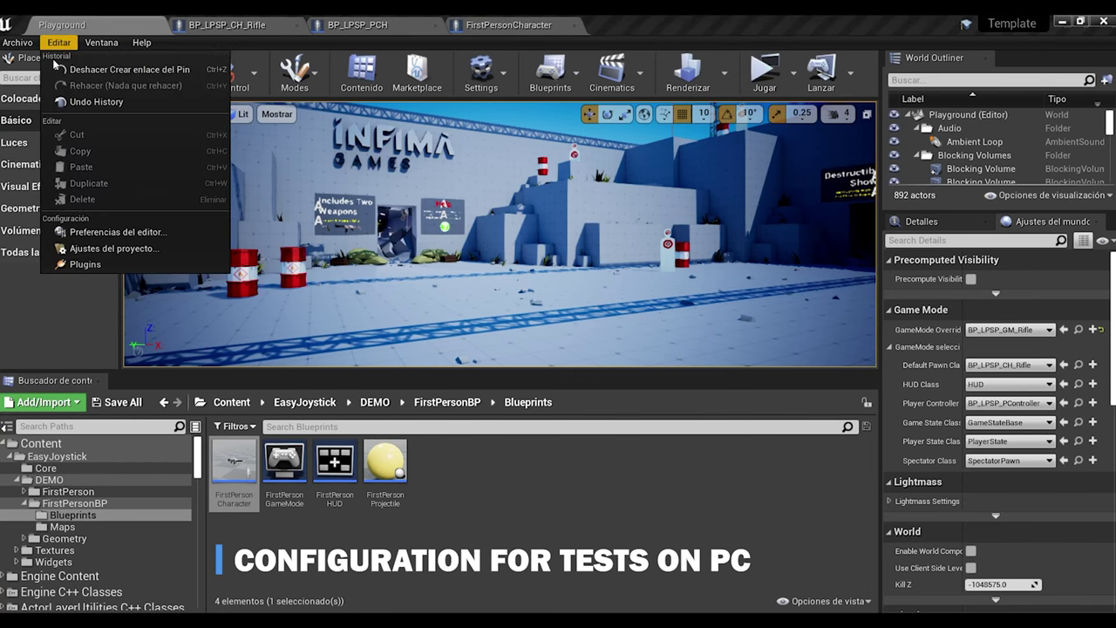
click(81, 251)
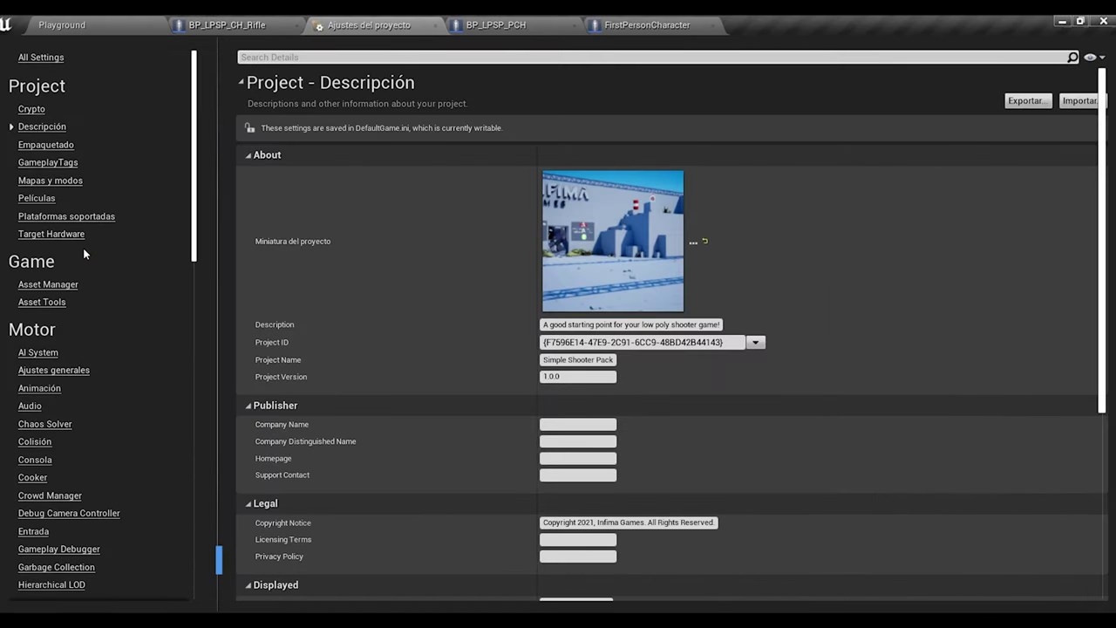
click(40, 532)
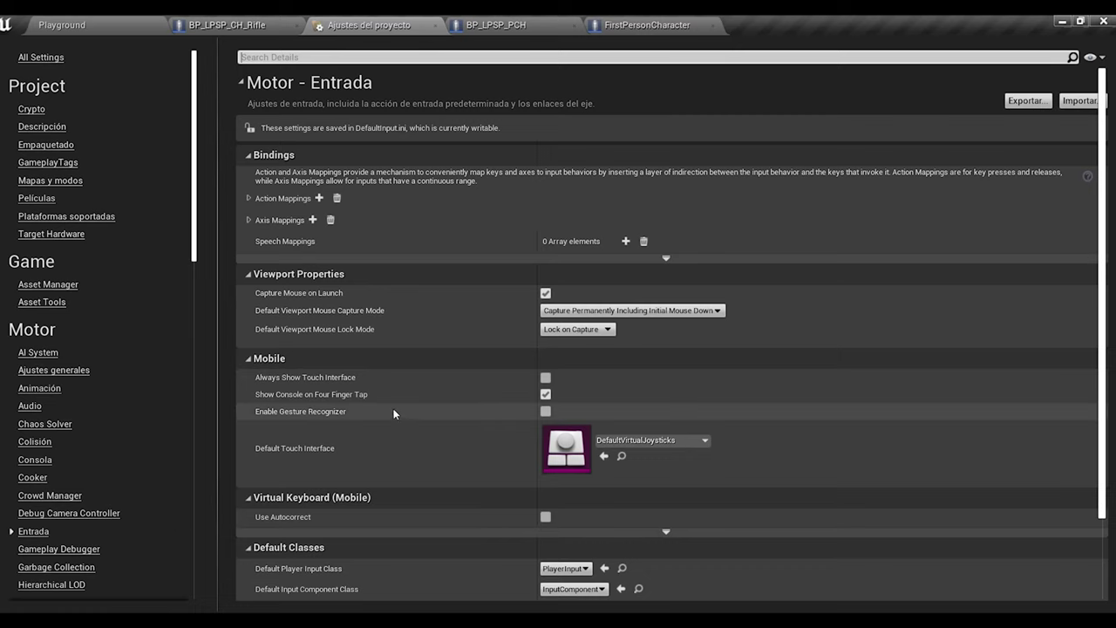
scroll(403, 367, down, 2)
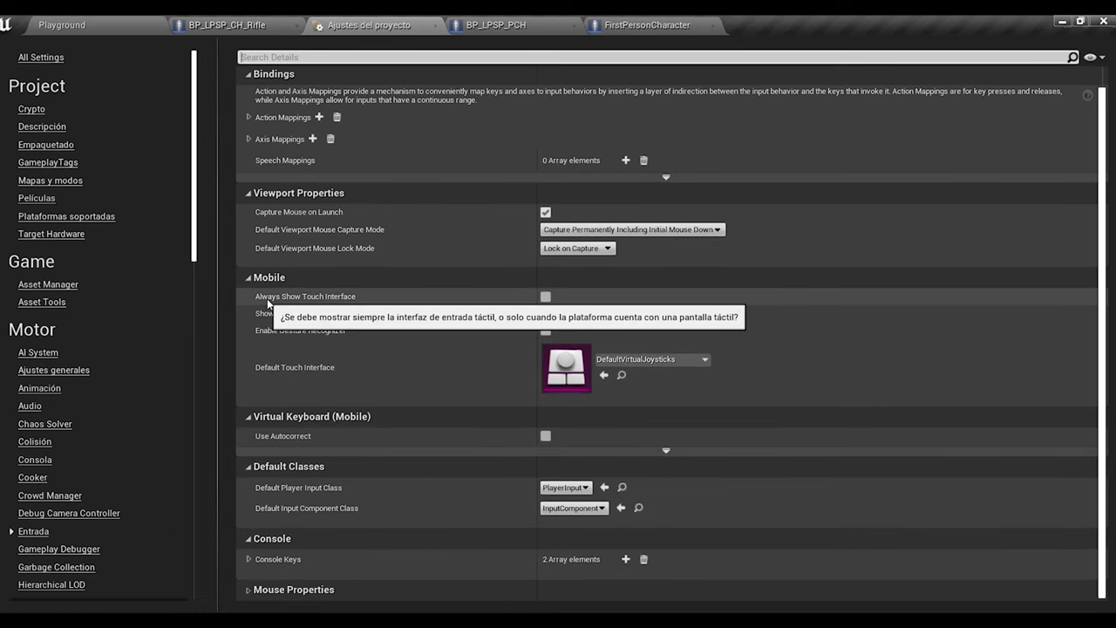
click(546, 298)
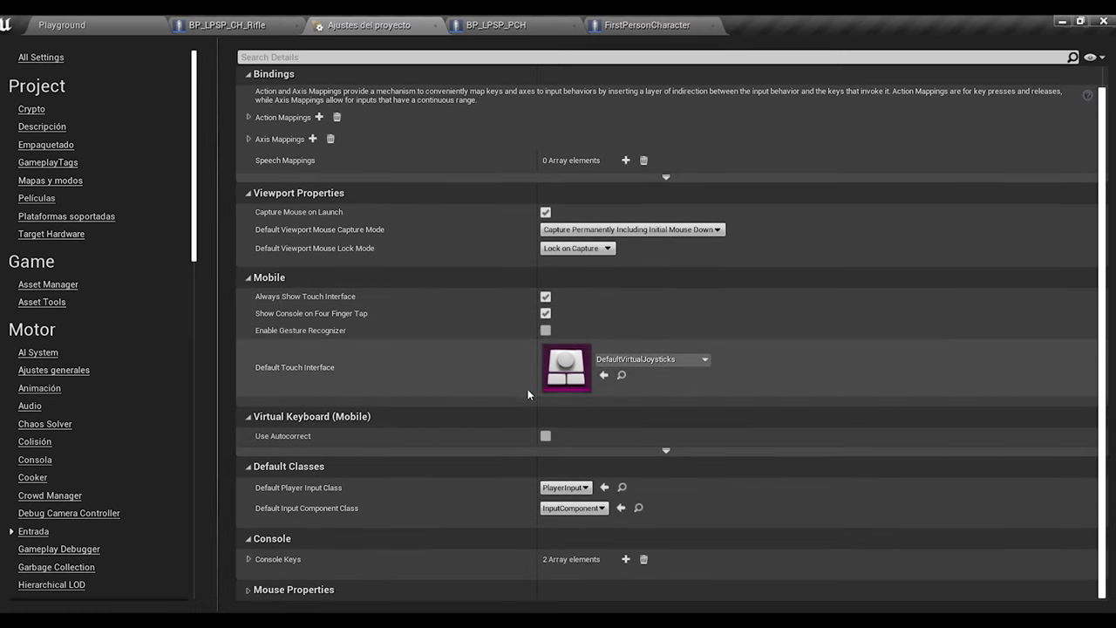
click(663, 359)
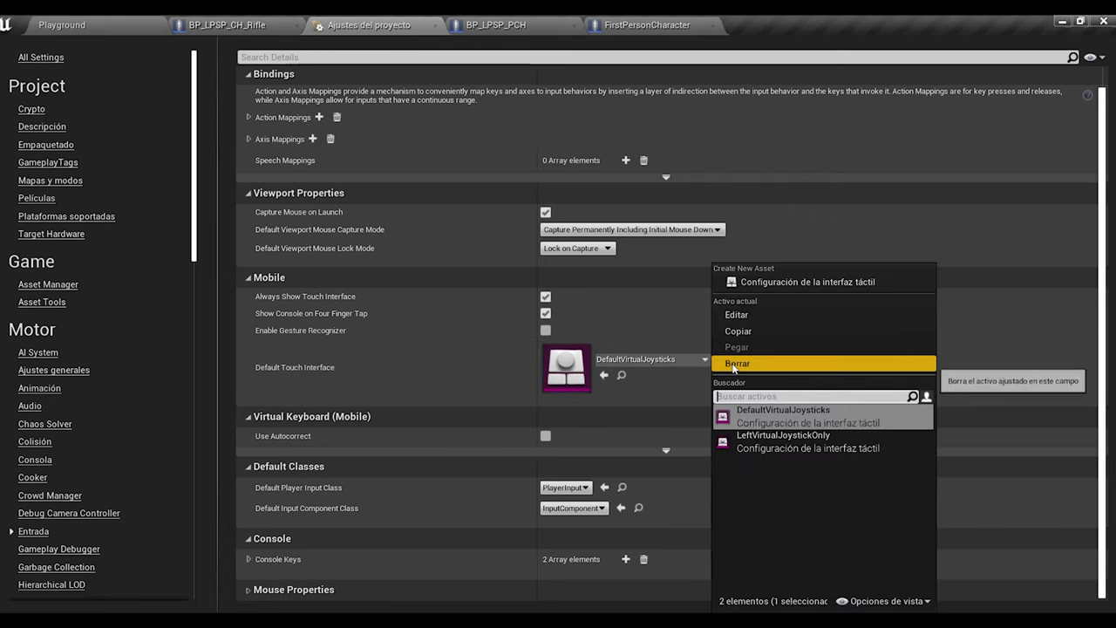
click(733, 363)
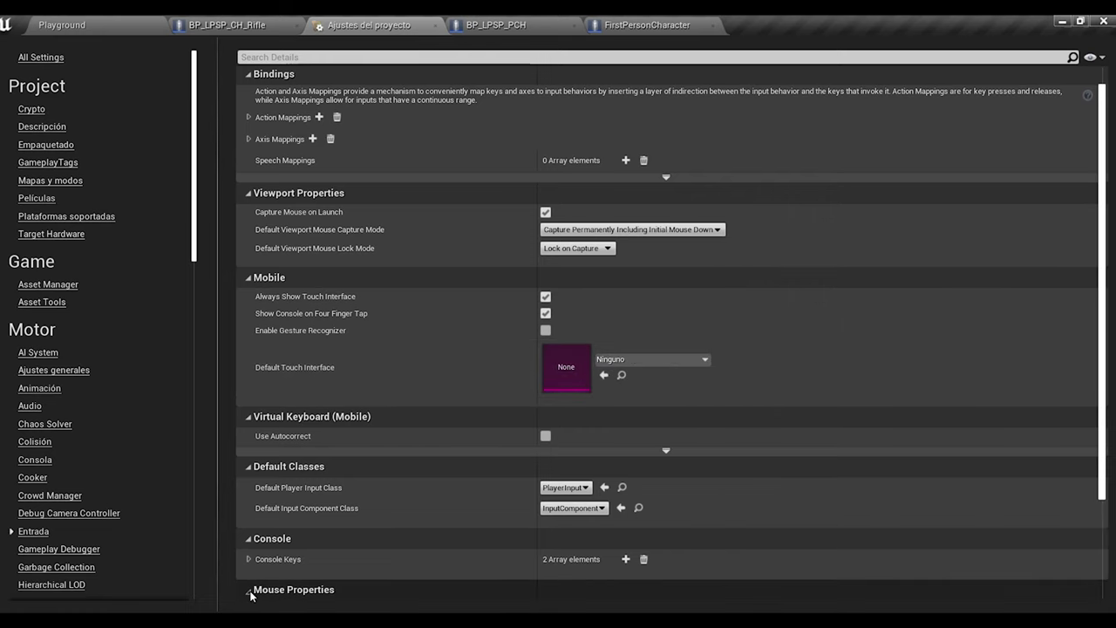
click(250, 591)
scroll(369, 550, down, 2)
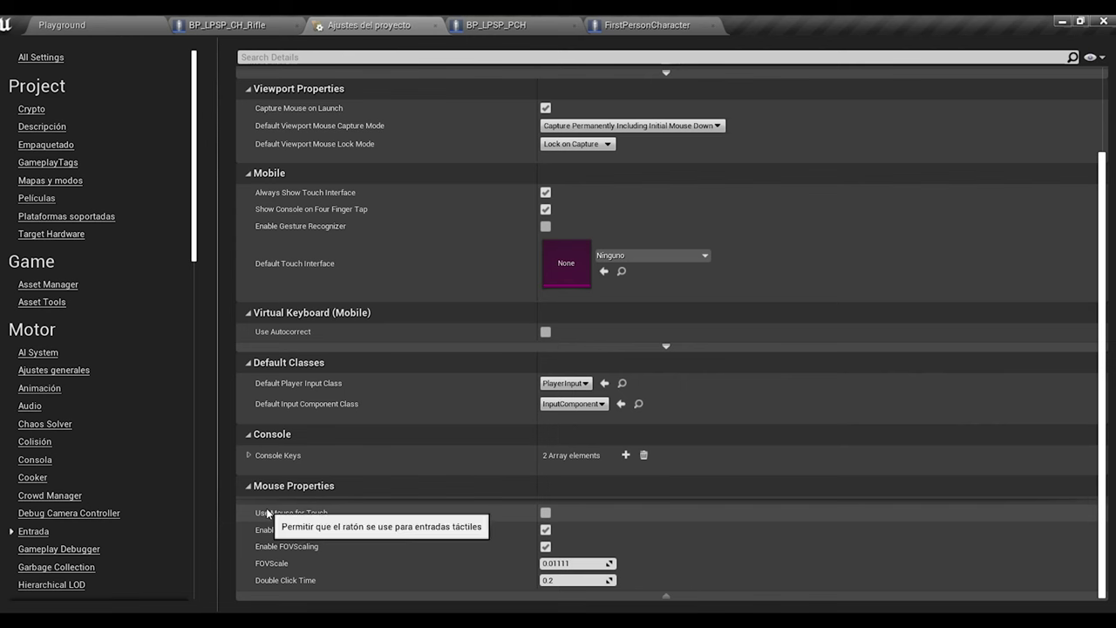
click(546, 514)
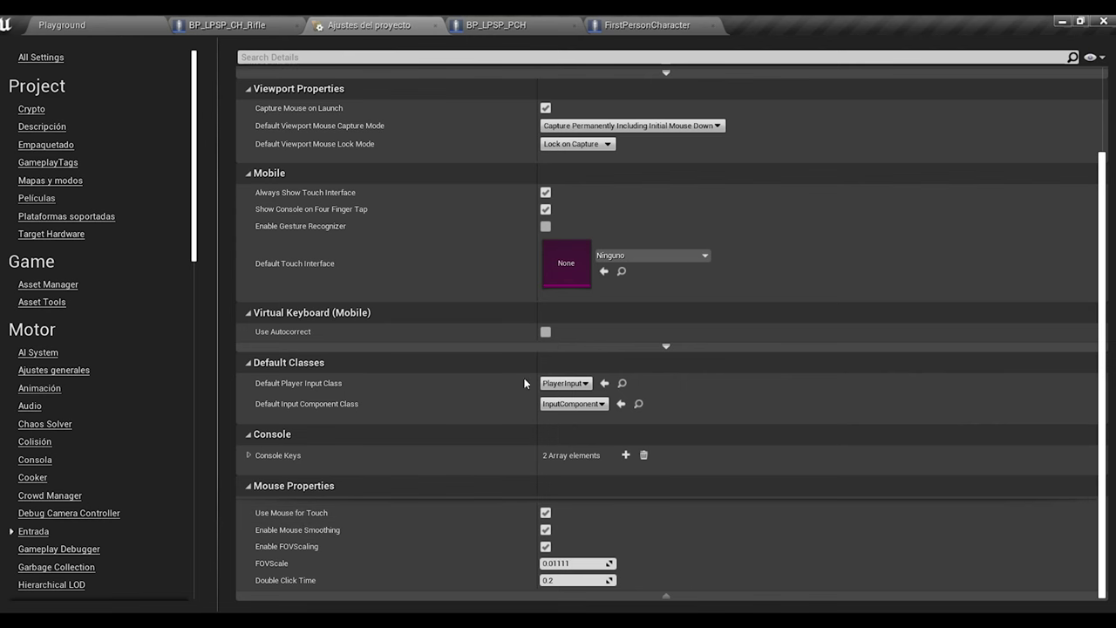
click(488, 21)
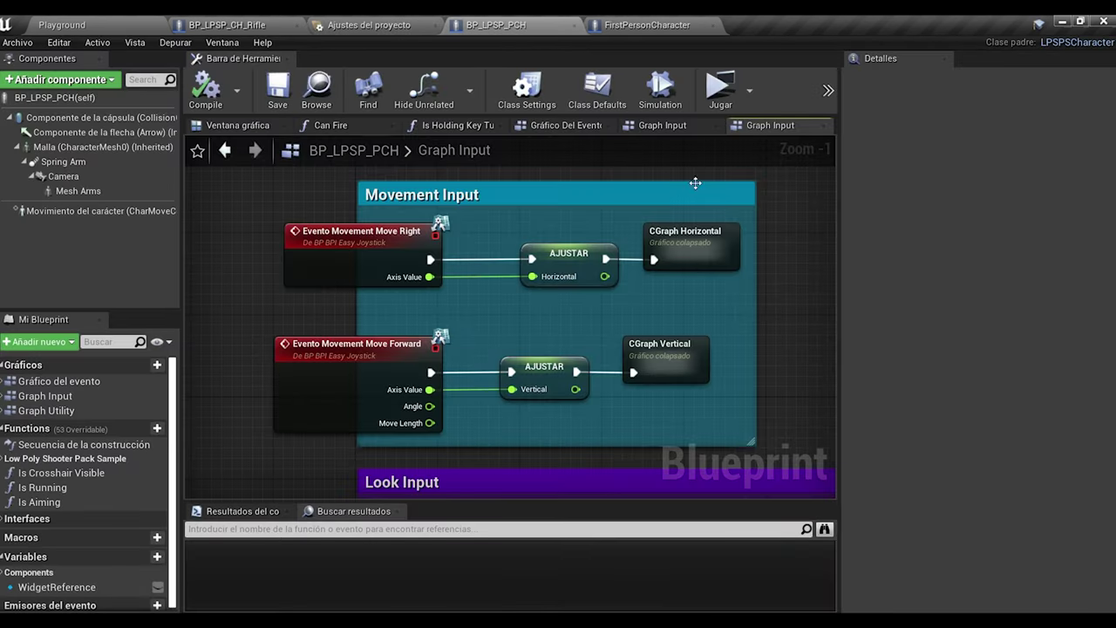
- Launch the standalone preview, walk with the left joystick and fire the rifle at the red barrels
click(729, 97)
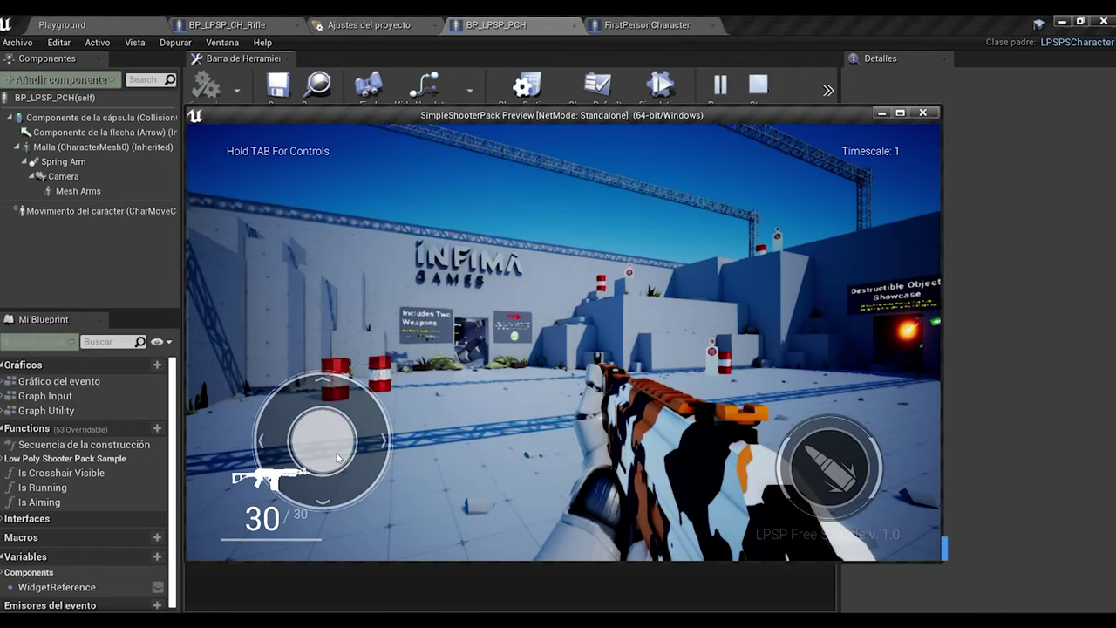
mouse_move(323, 436)
mouse_down()
mouse_move(436, 473)
mouse_move(508, 469)
mouse_up()
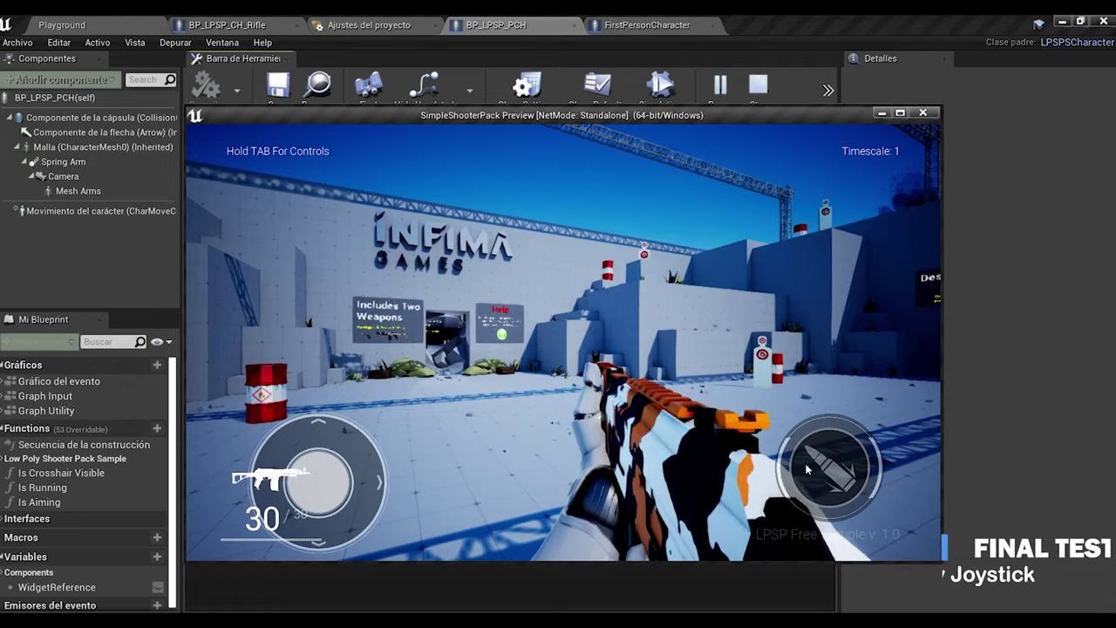
mouse_move(828, 467)
mouse_down()
mouse_move(841, 494)
mouse_move(764, 489)
mouse_up()
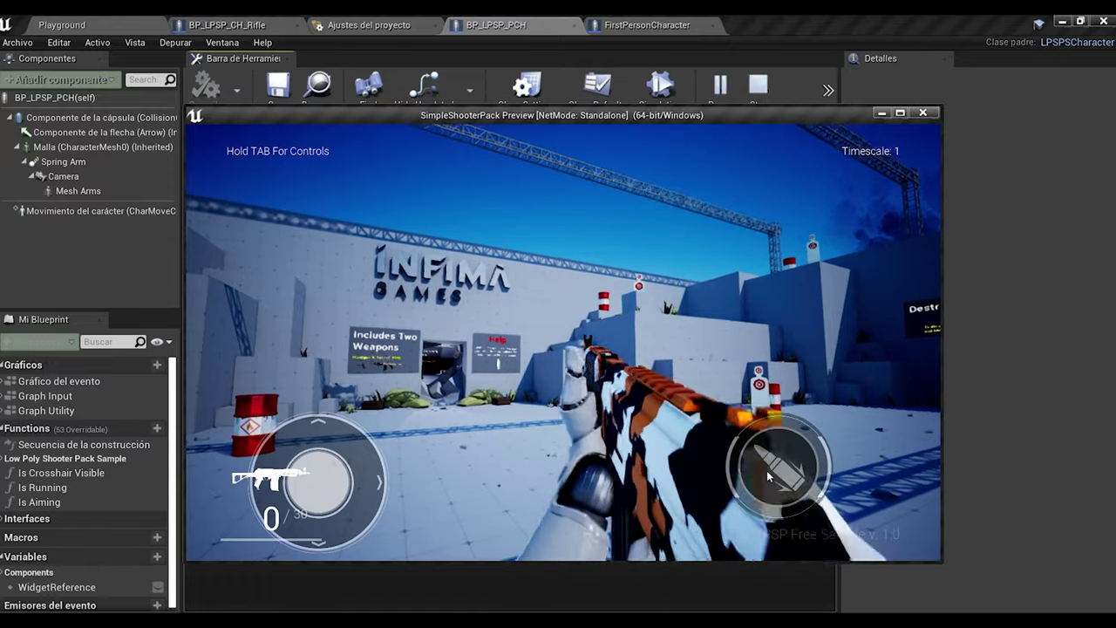
drag(769, 474, 785, 478)
drag(337, 453, 377, 431)
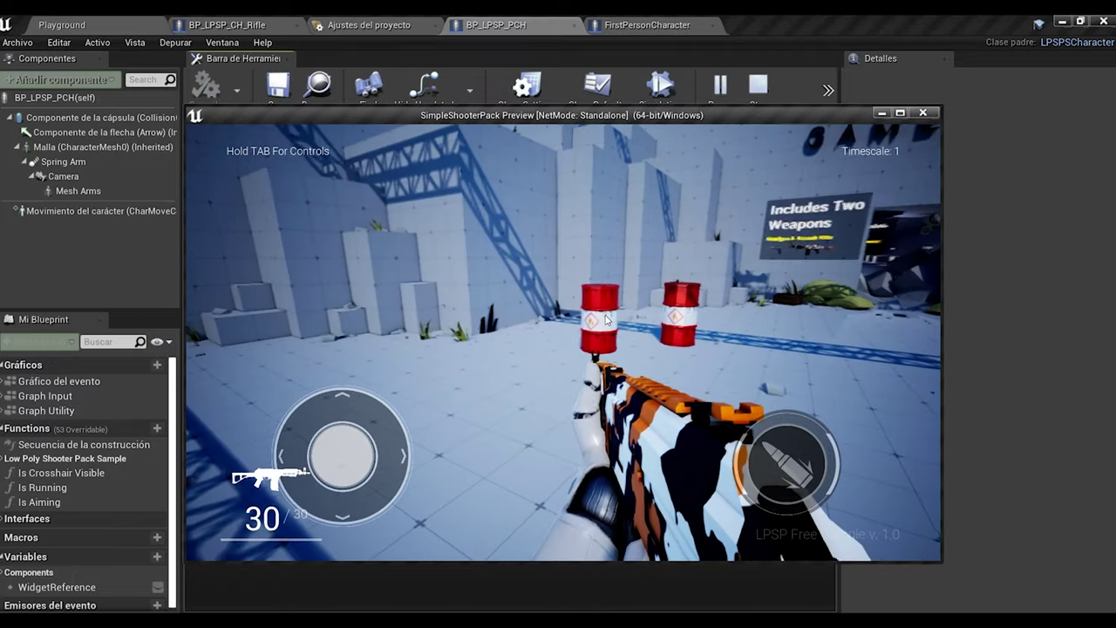
mouse_move(377, 431)
mouse_down()
mouse_move(323, 441)
mouse_move(324, 451)
mouse_up()
drag(785, 462, 810, 446)
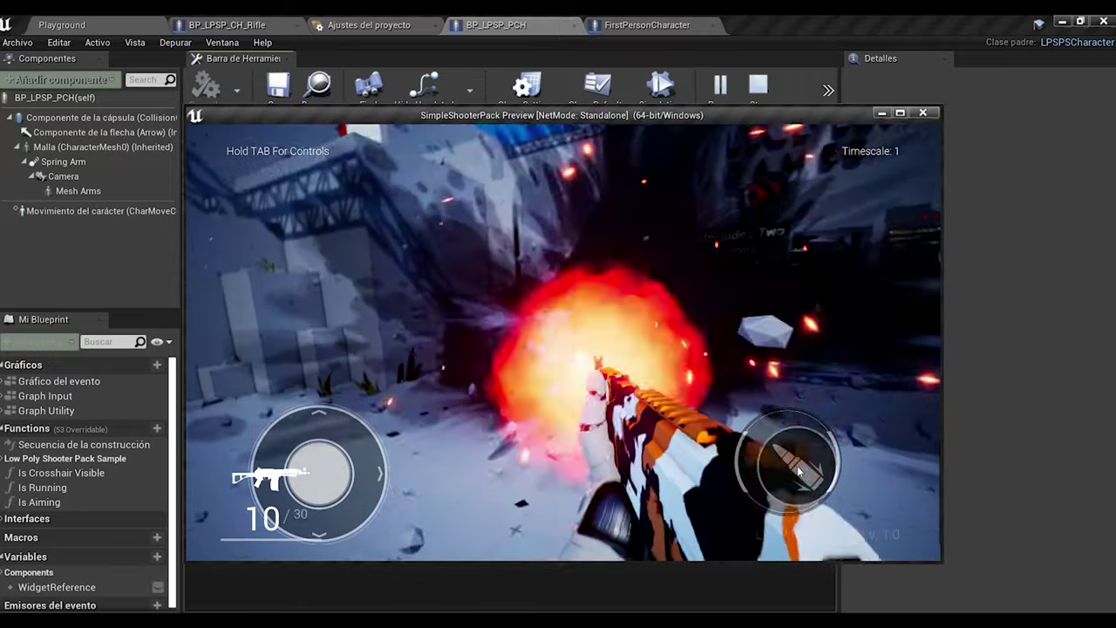